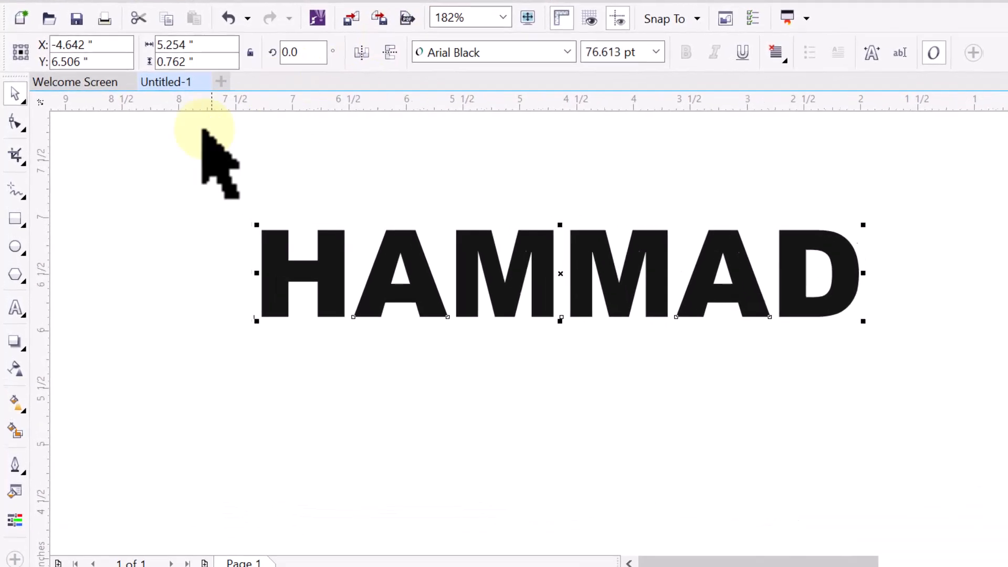
Step: Check the text's outline options and pen settings, closing both unchanged
left_click(16, 479)
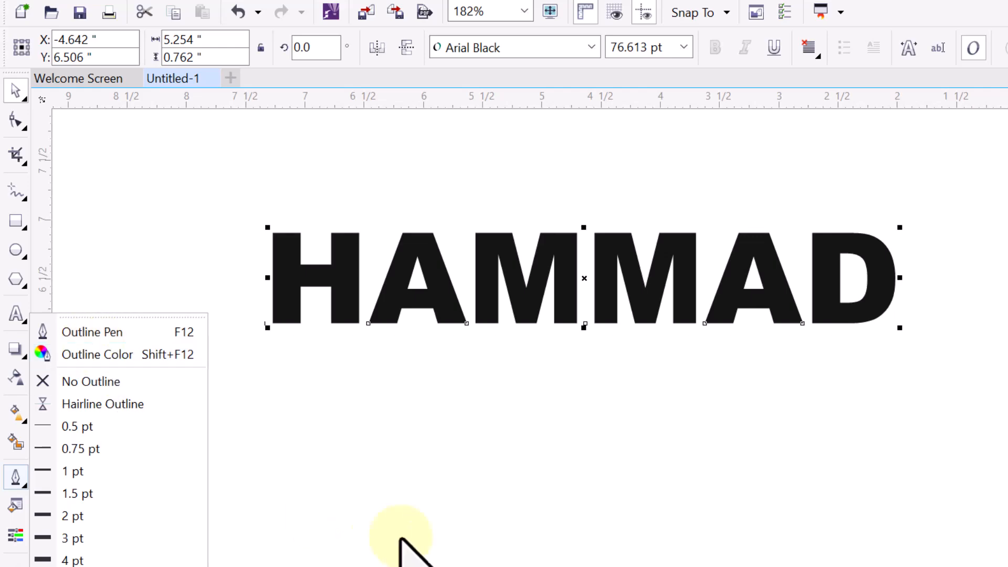
left_click(407, 503)
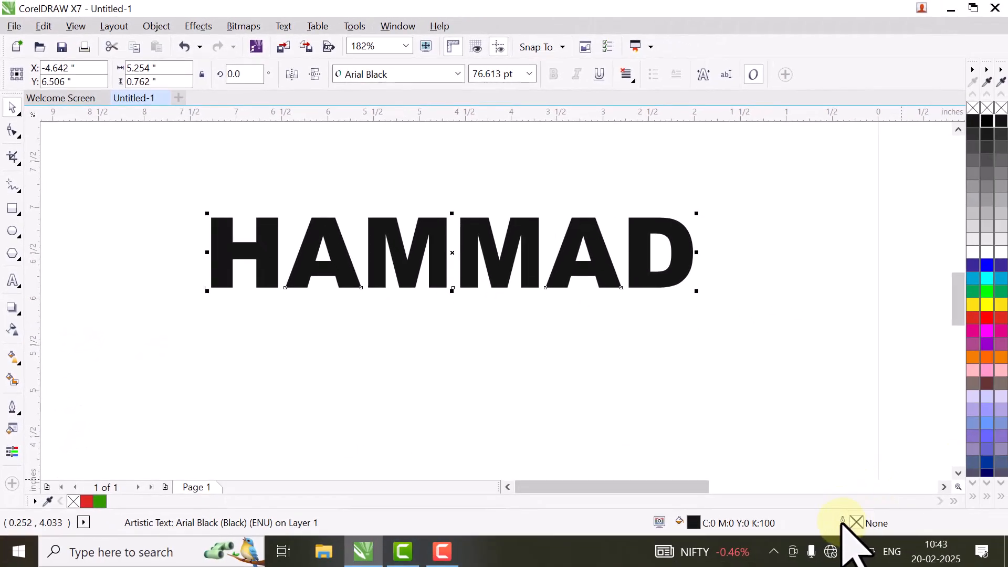
double_click(842, 521)
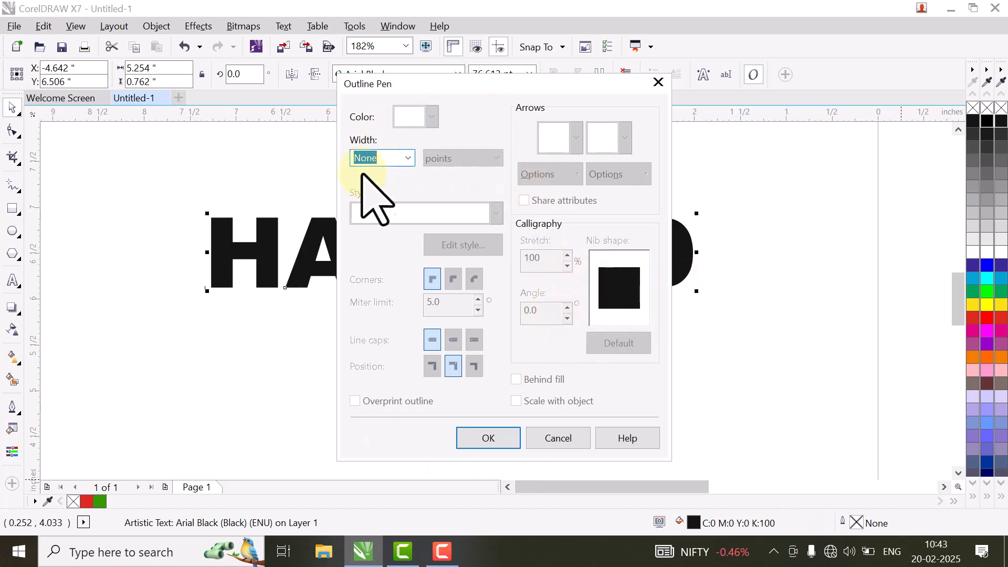
left_click(558, 439)
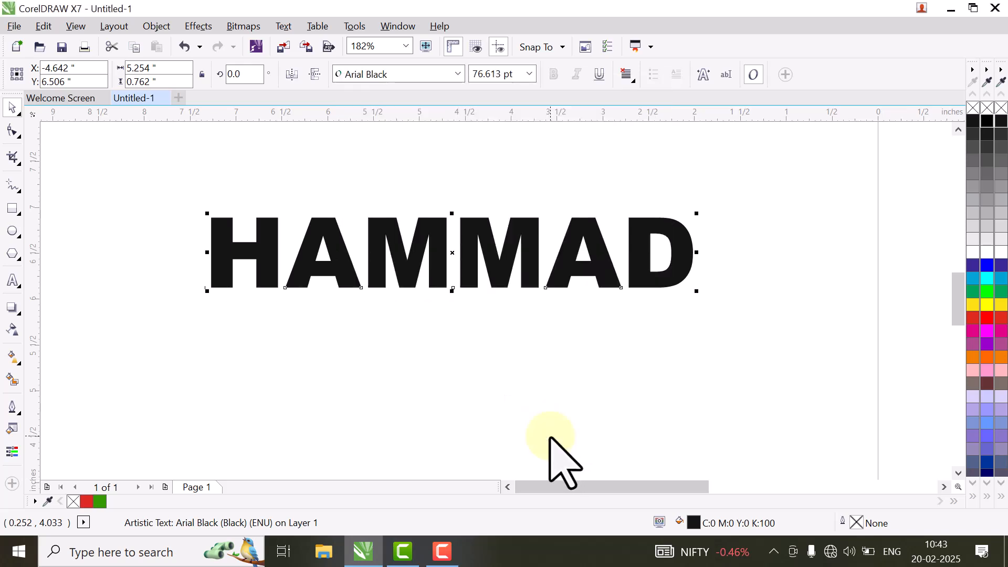
Step: Draw a wide rectangle below HAMMAD and give it an 8 pt outline
left_click(13, 209)
left_click_drag(190, 310, 701, 413)
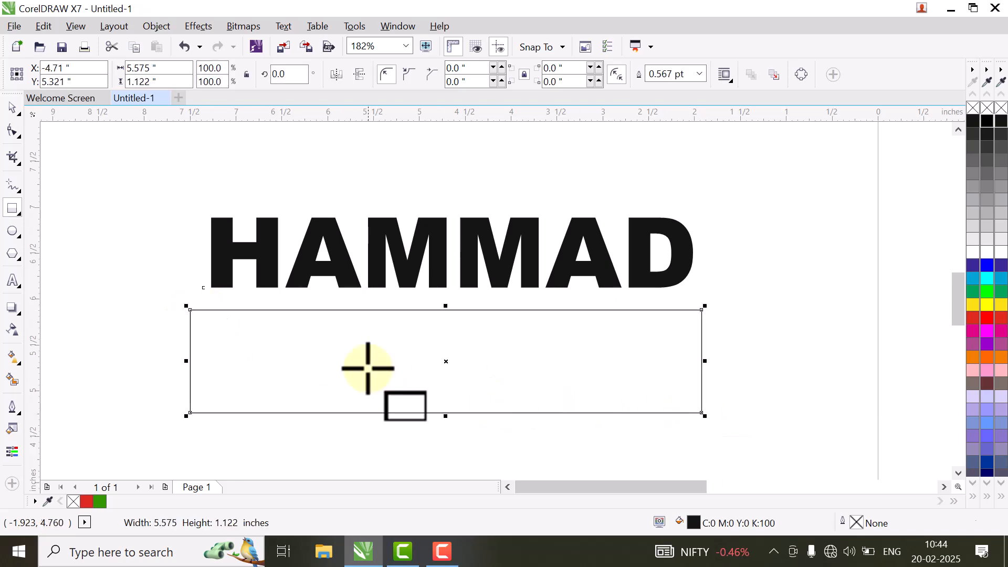
left_click(12, 413)
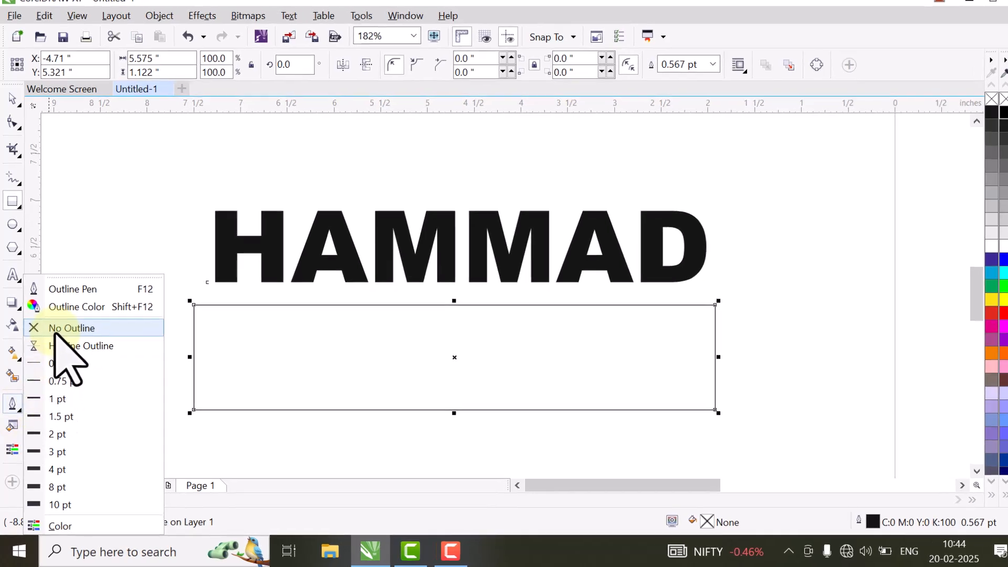
left_click(55, 330)
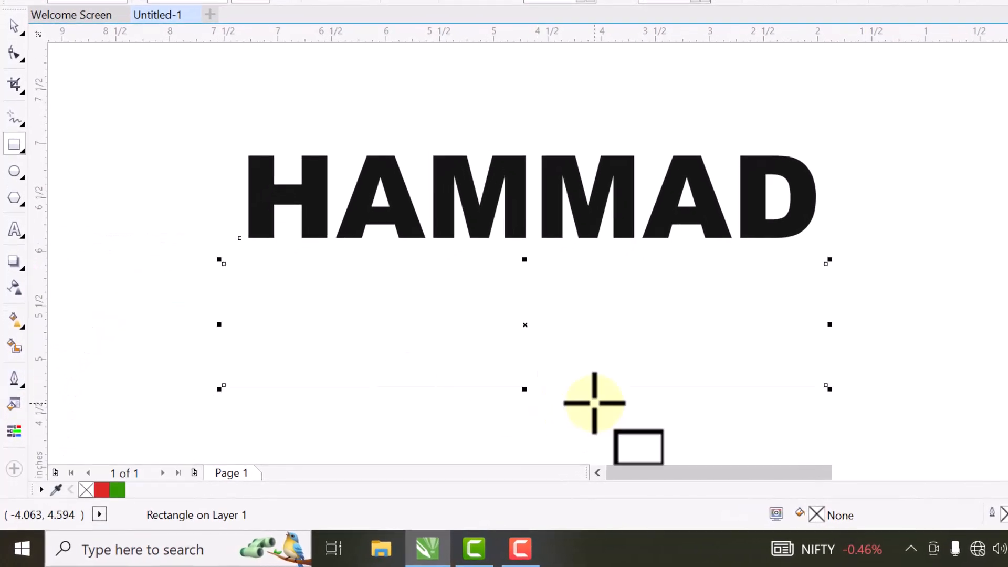
left_click(19, 380)
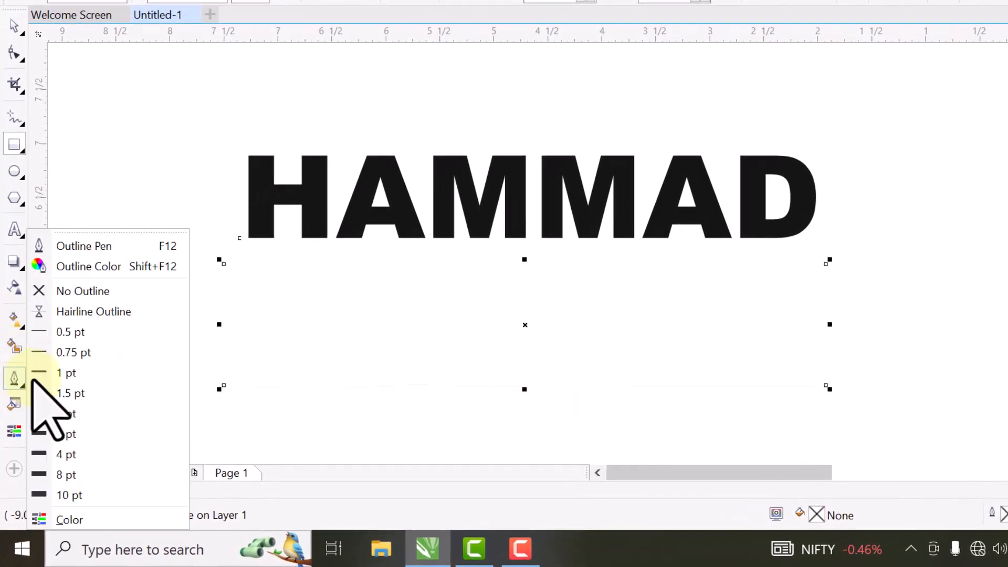
left_click(130, 473)
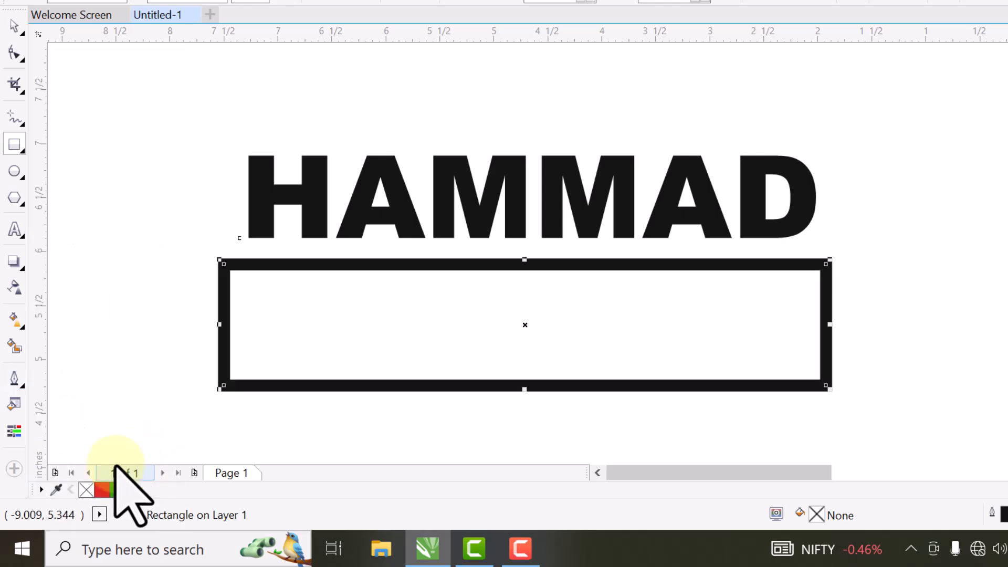
Step: Colour the rectangle's outline orange (#EE8119)
left_click(20, 383)
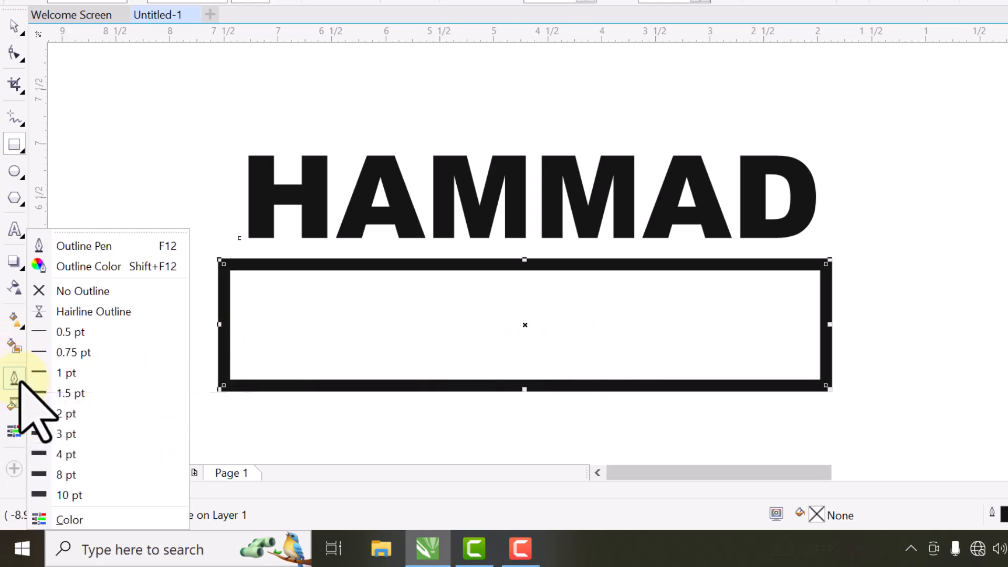
left_click(163, 266)
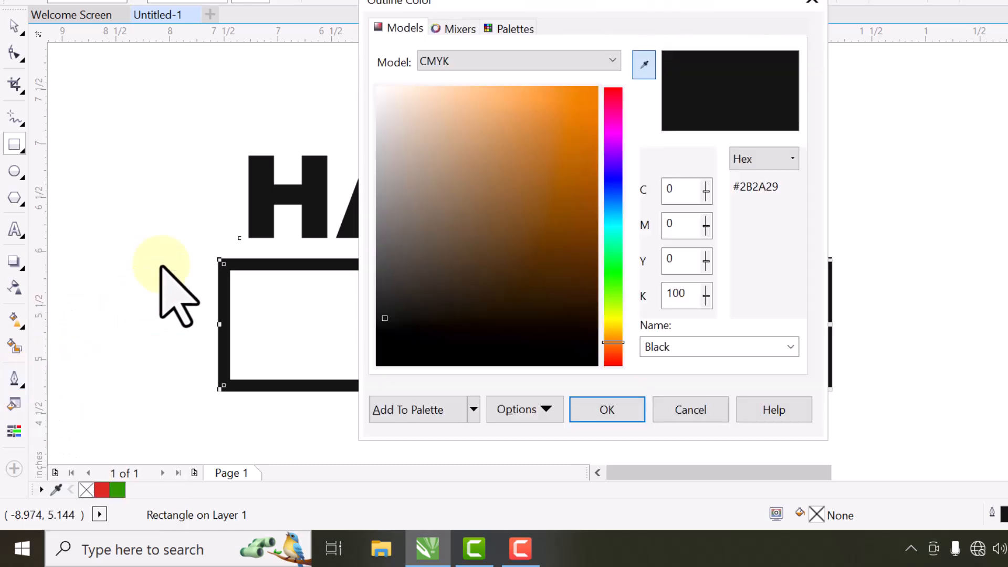
left_click(581, 108)
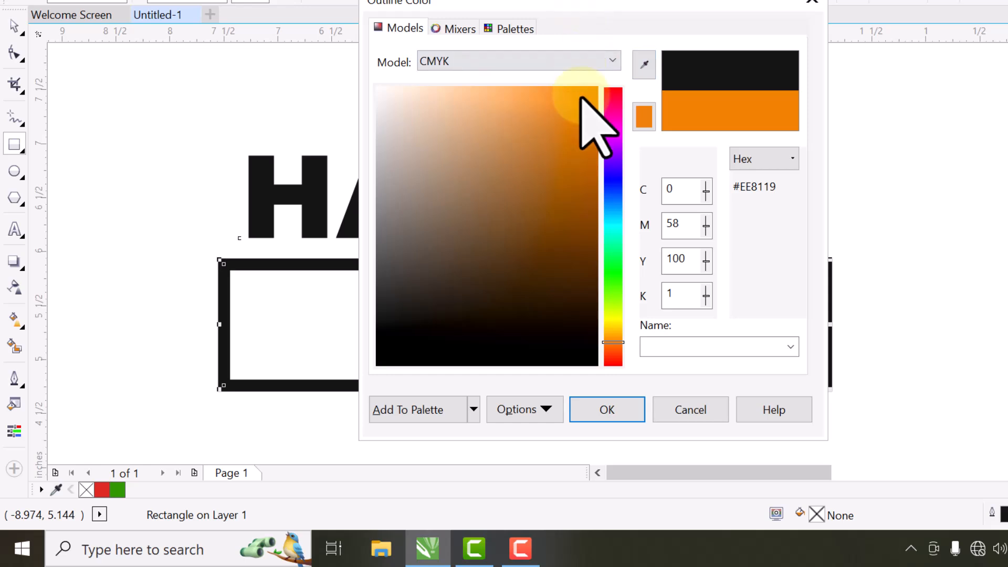
left_click(604, 405)
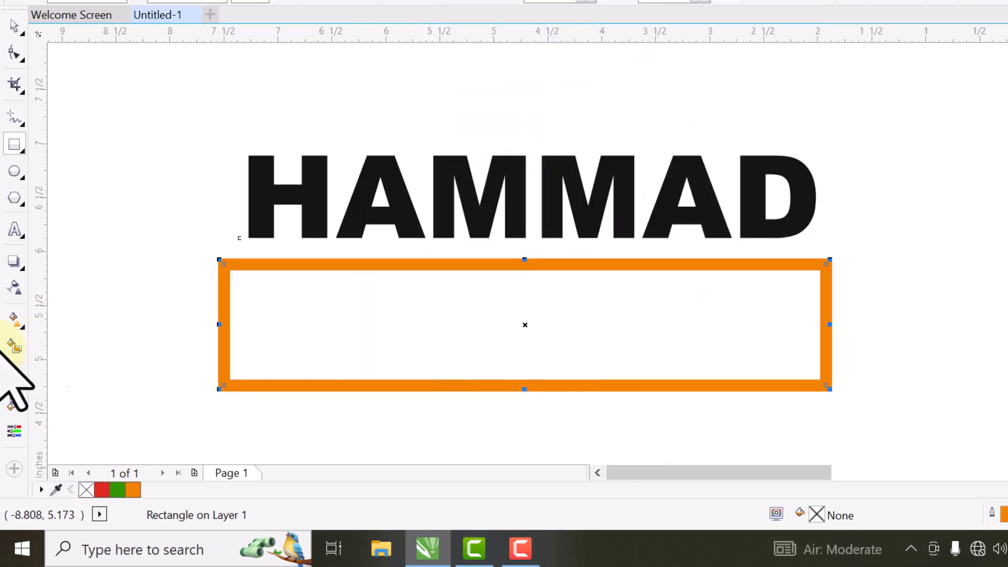
Step: In Outline Pen, give the rectangle a red, dotted, 4.0 pt outline in points
left_click(16, 377)
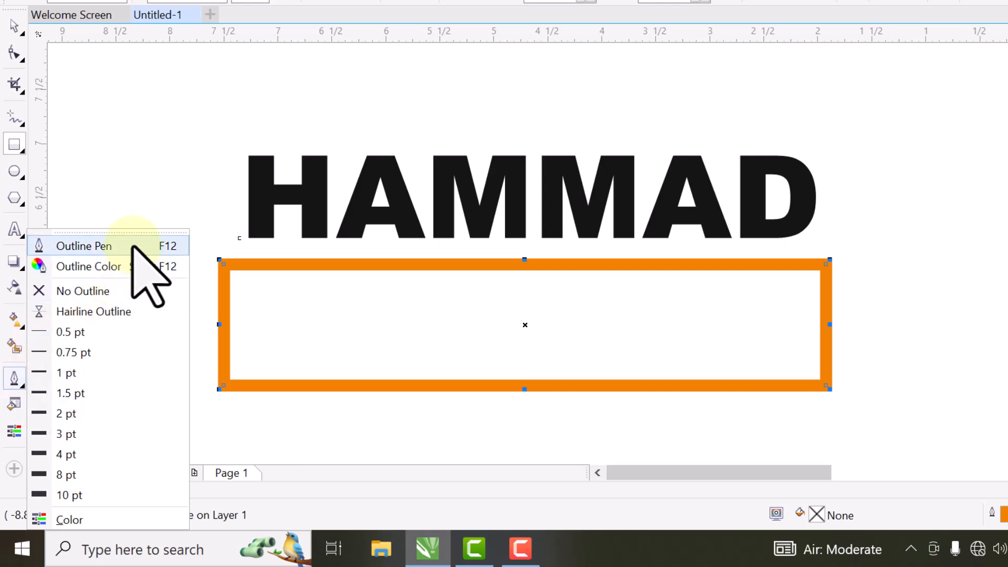
left_click(132, 246)
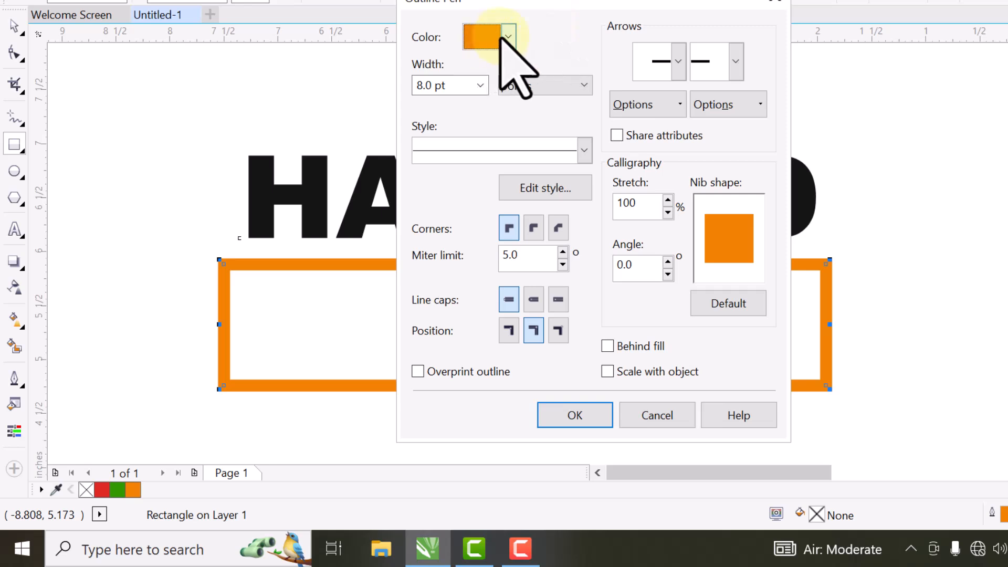
left_click(508, 38)
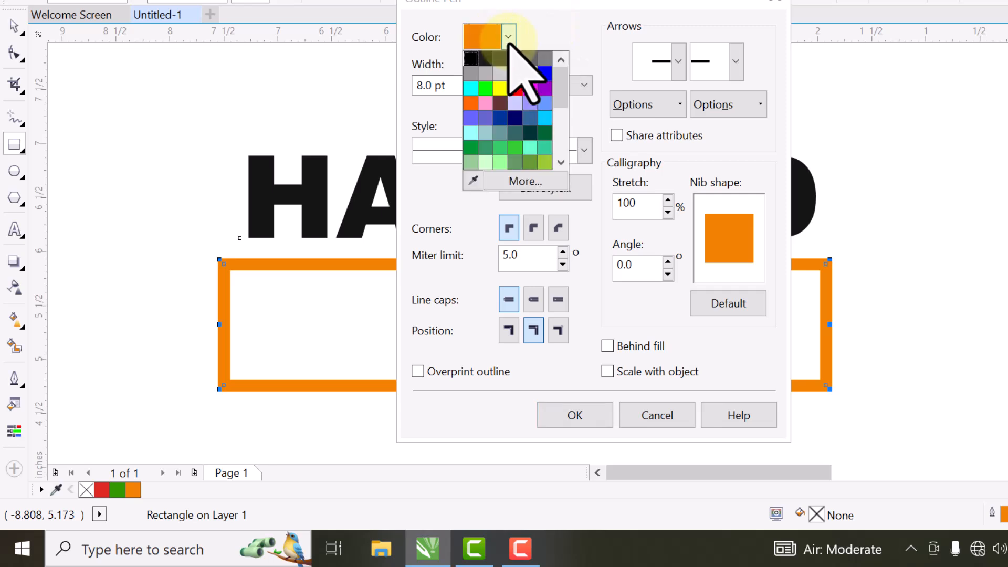
left_click(516, 88)
left_click(480, 85)
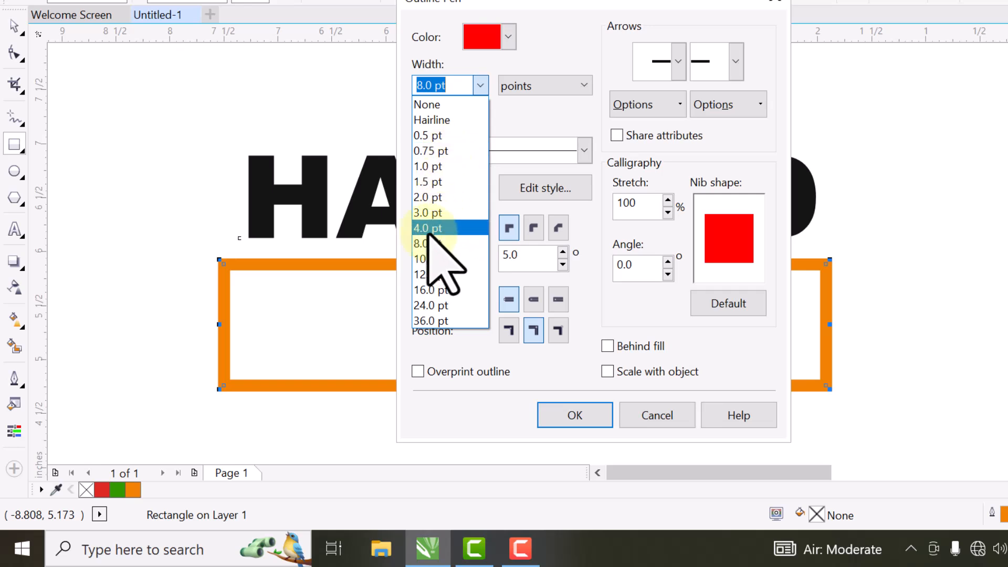
left_click(430, 229)
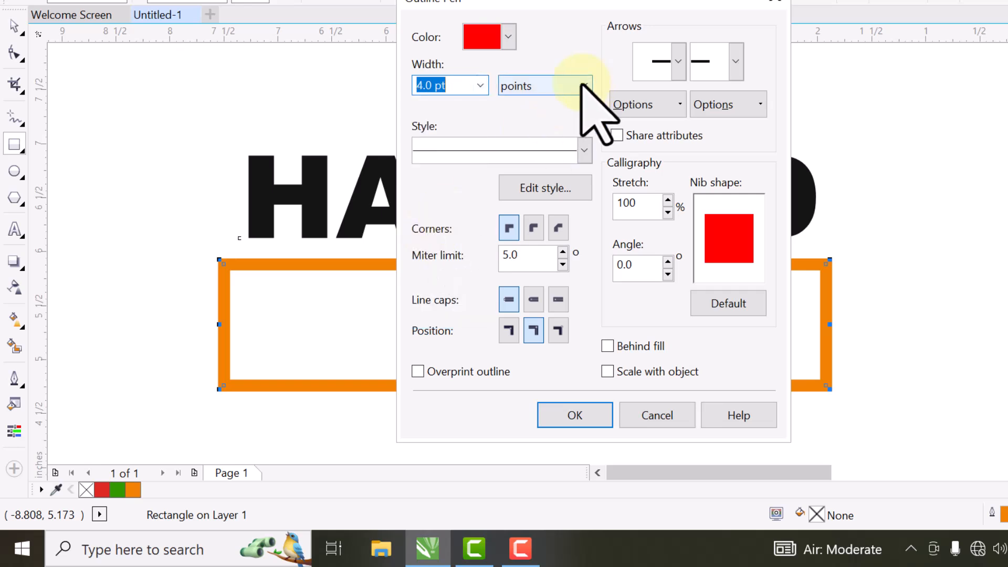
left_click(583, 85)
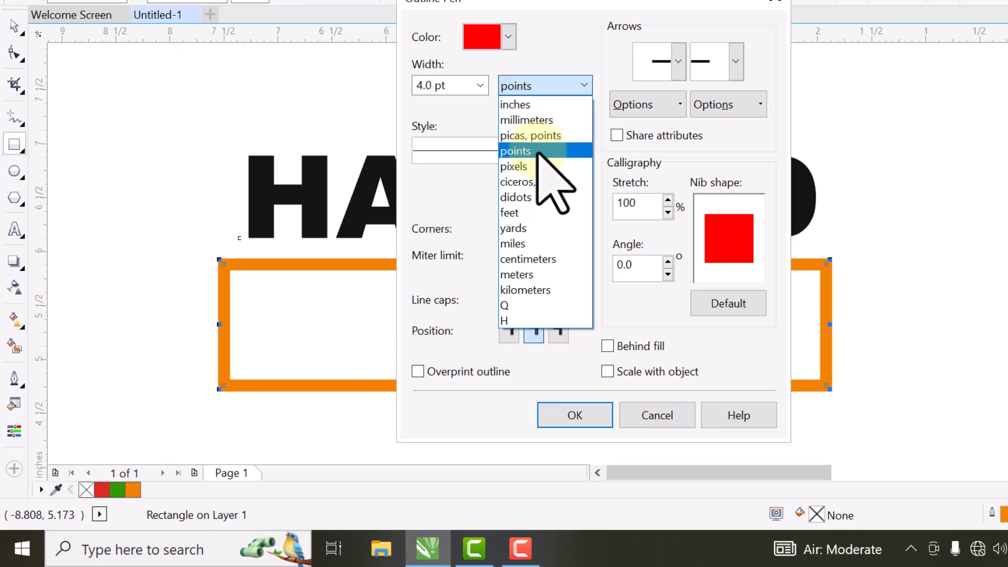
left_click(537, 152)
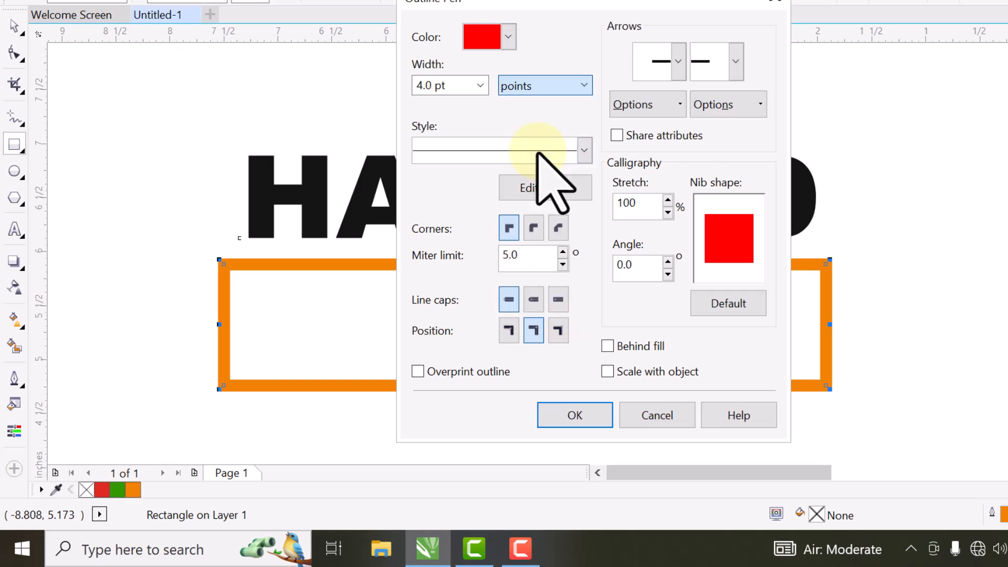
left_click(583, 151)
left_click(476, 210)
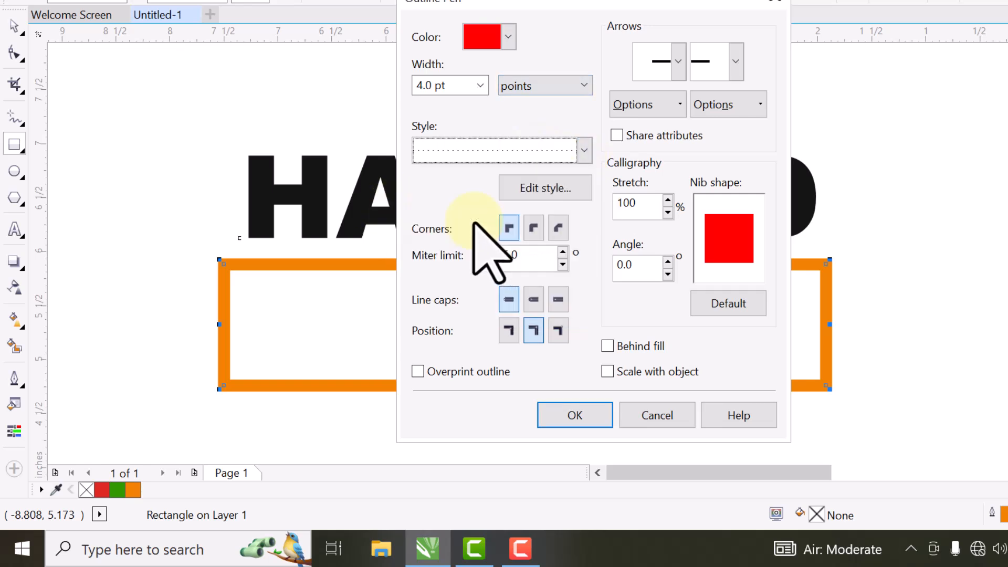
left_click(566, 416)
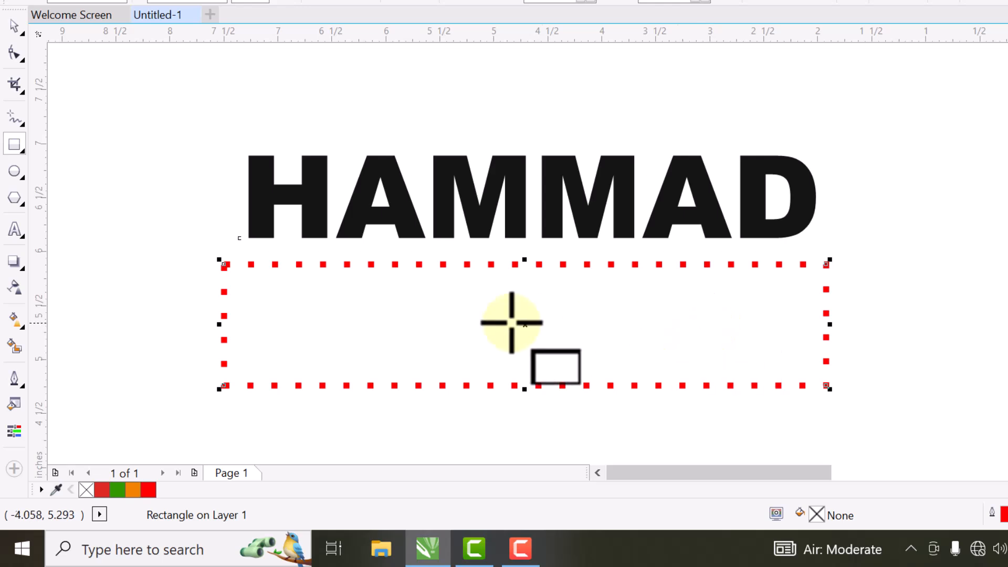
Step: Delete the dotted rectangle, then select HAMMAD and zoom in on it
left_click(14, 25)
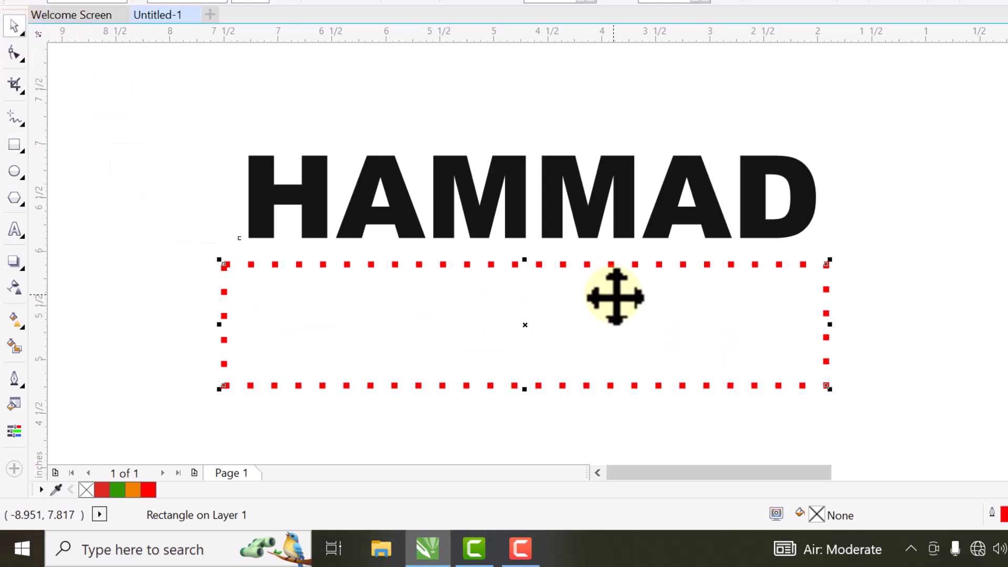
key("Delete")
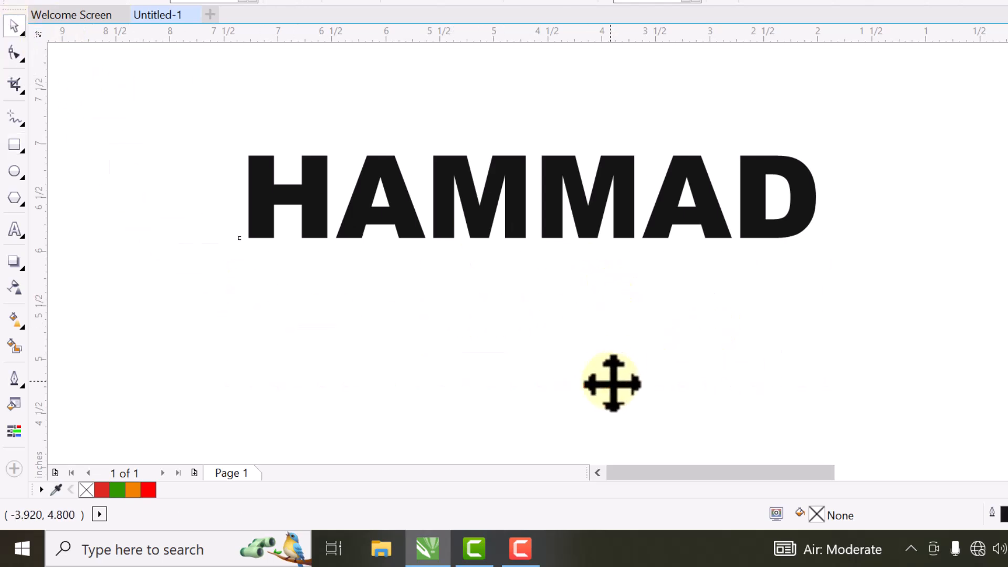
left_click(546, 232)
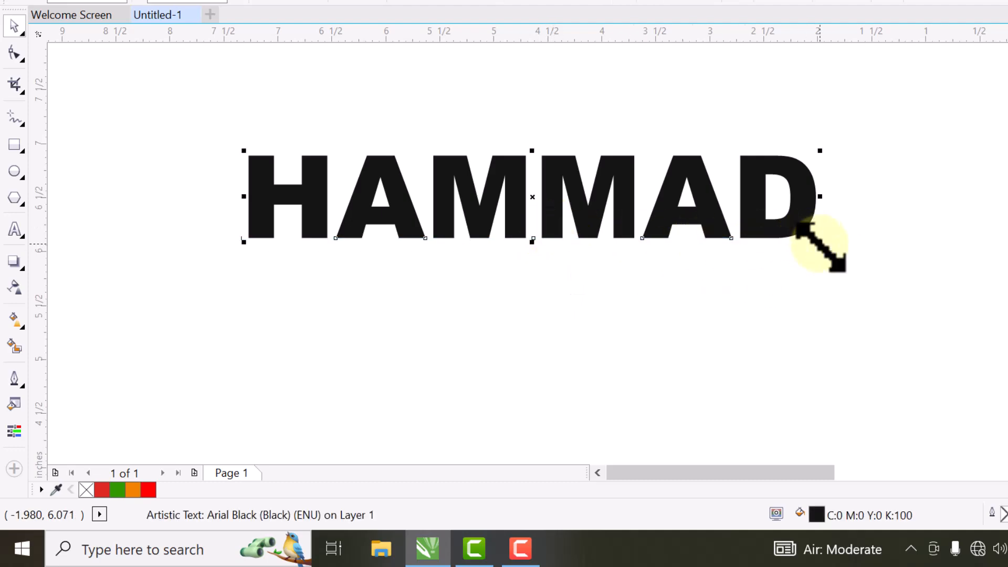
key("F4")
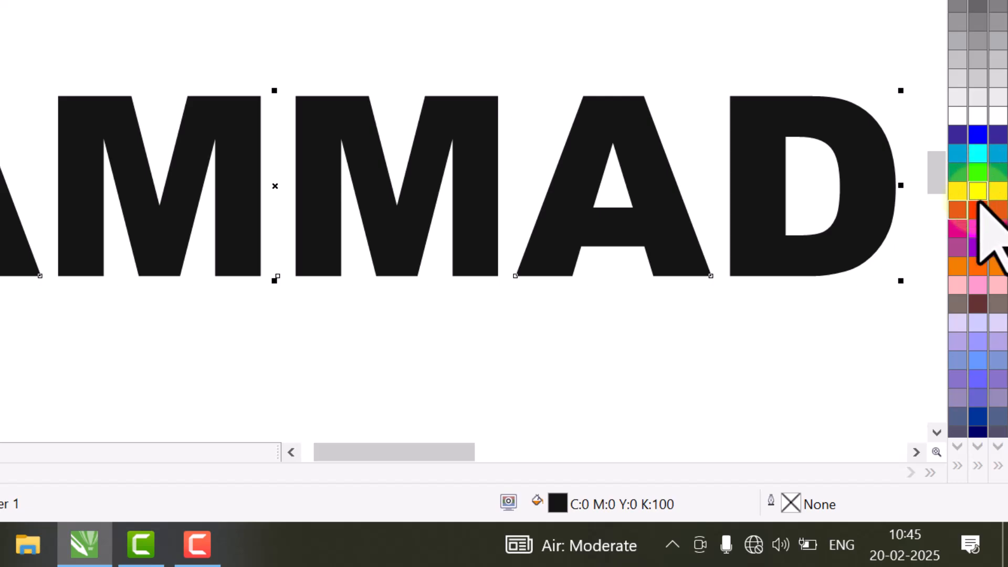
double_click(770, 502)
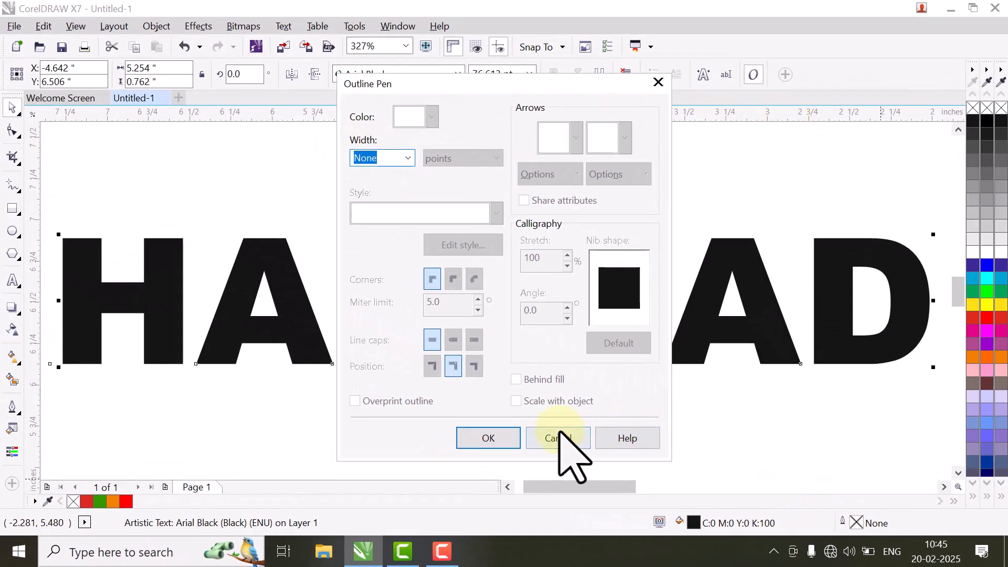
left_click(558, 438)
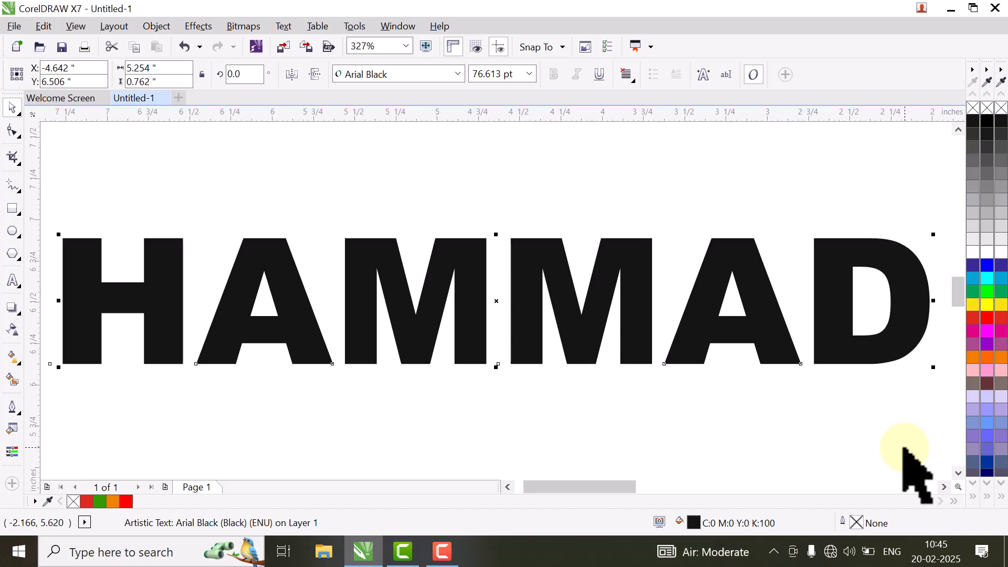
Step: Give HAMMAD a solid red 3.0 pt outline in Outline Pen
key("F12")
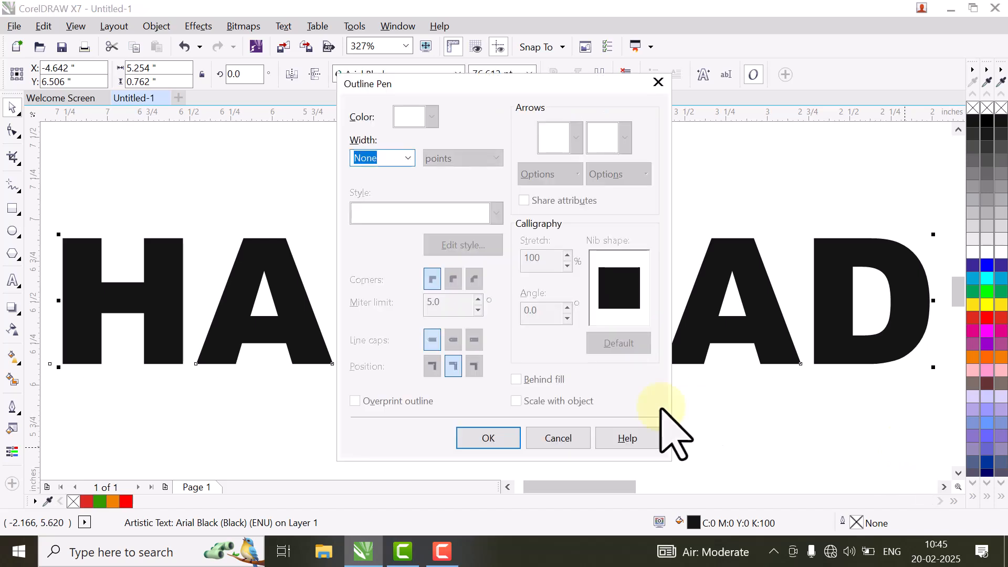
left_click(408, 158)
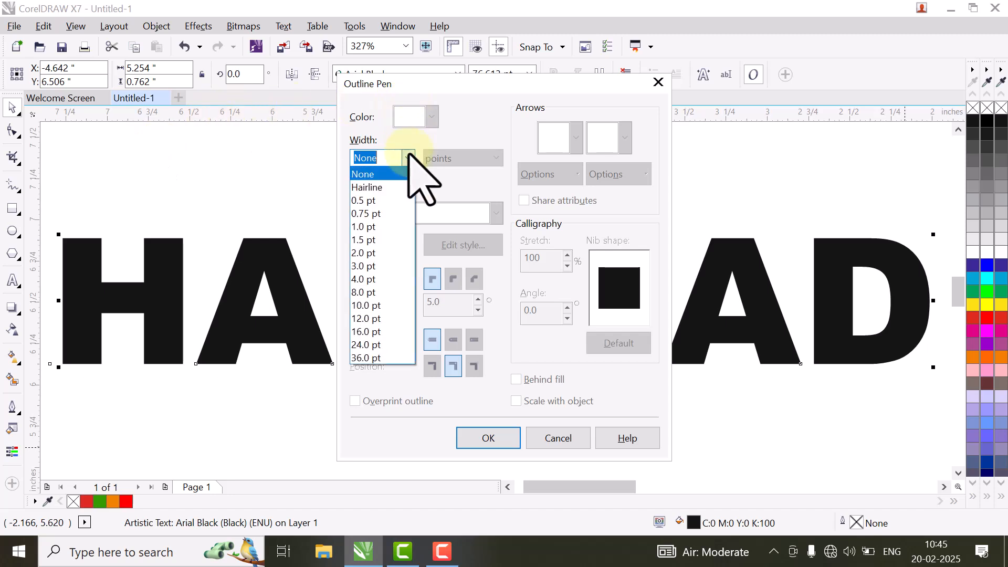
left_click(369, 266)
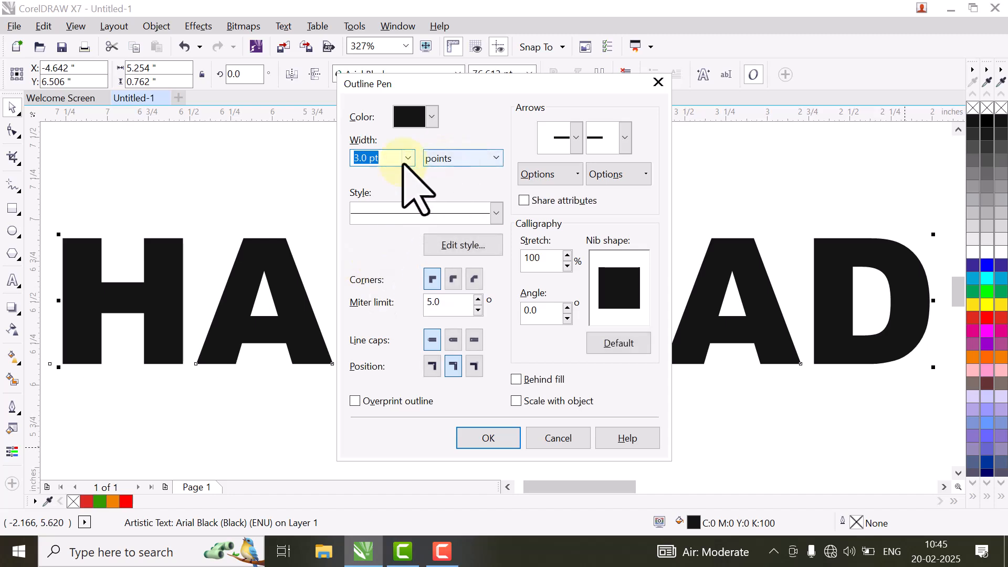
left_click(431, 118)
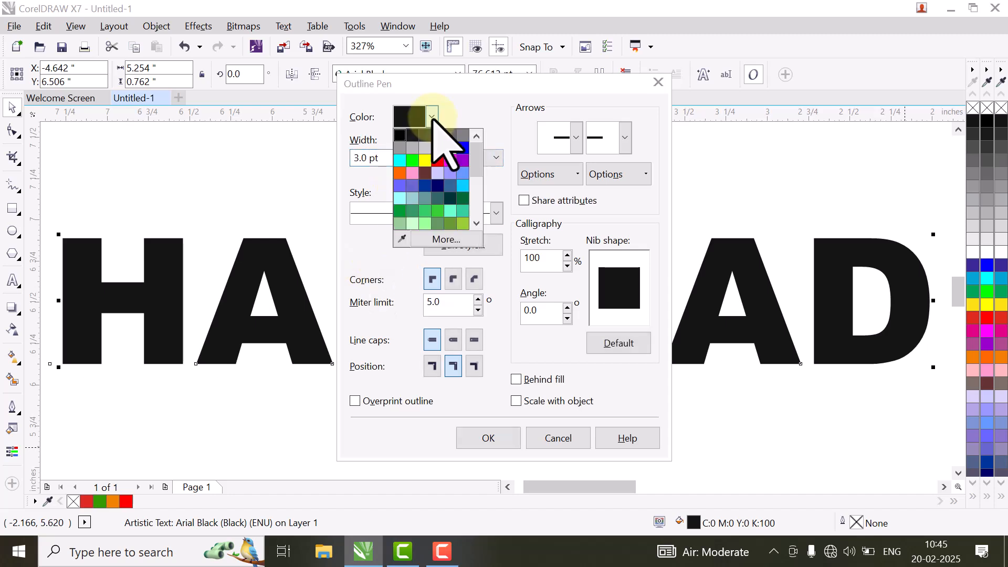
left_click(438, 160)
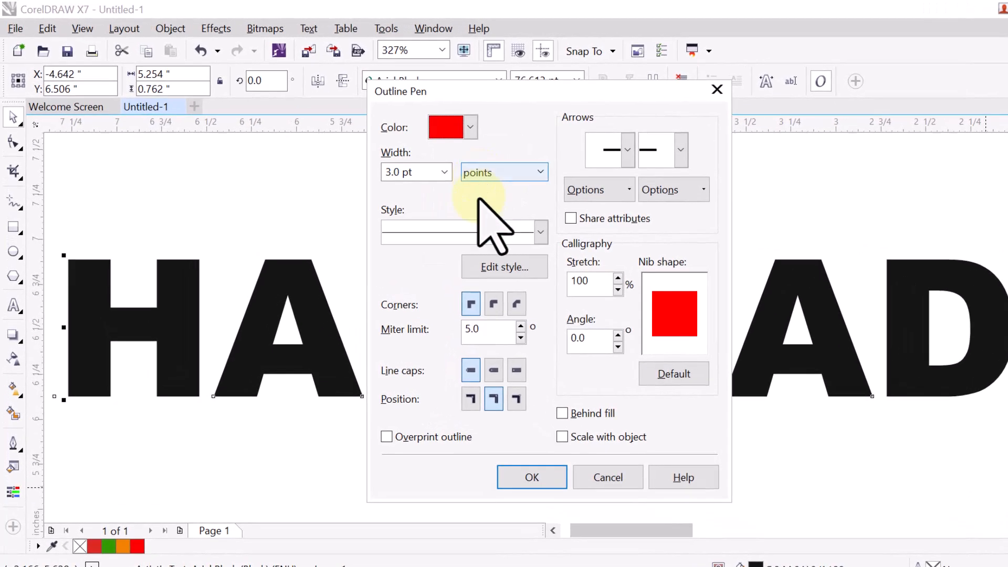
left_click(541, 231)
left_click(444, 256)
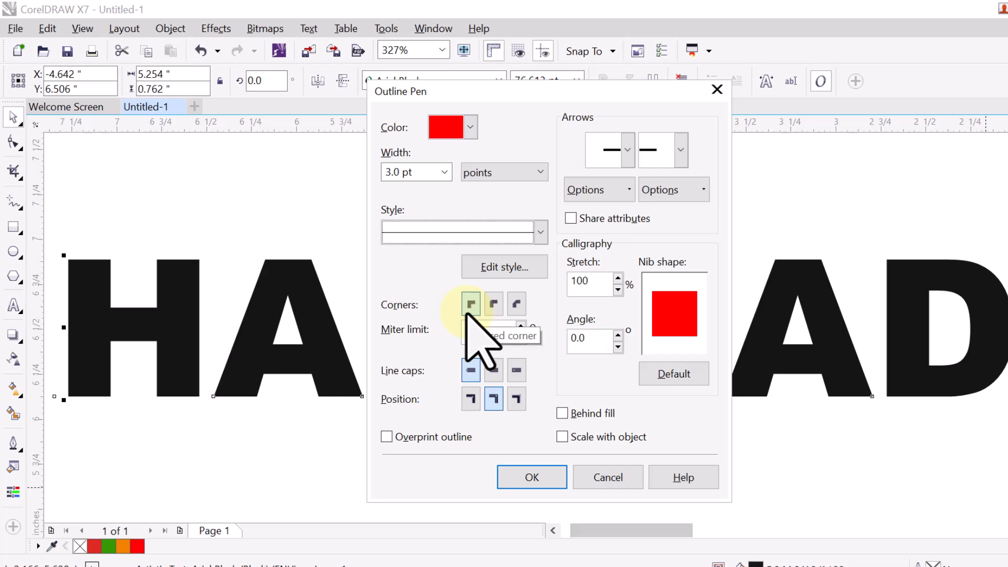
left_click(532, 477)
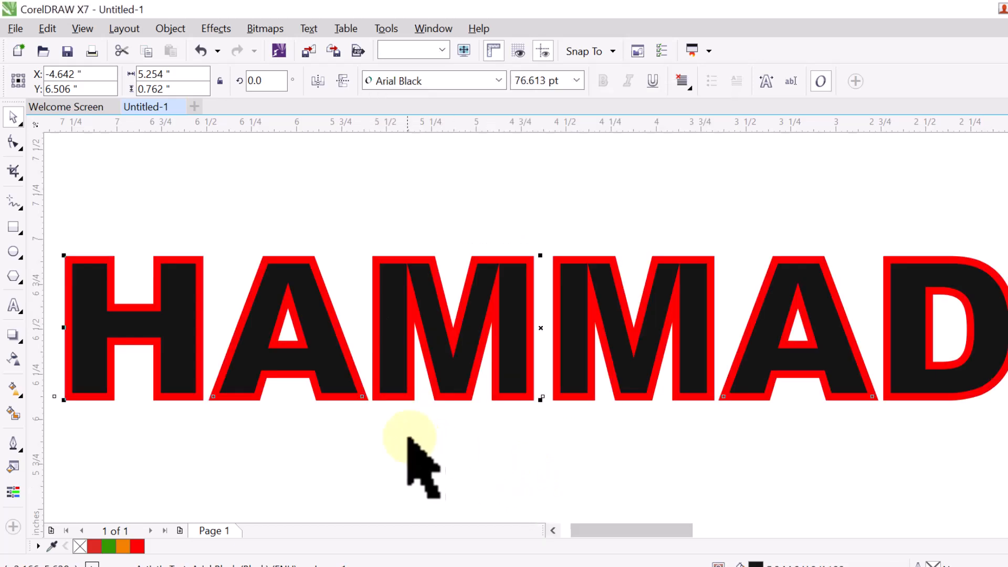
Step: Zoom in and give HAMMAD's outline rounded corners
scroll(357, 415, "up", 2)
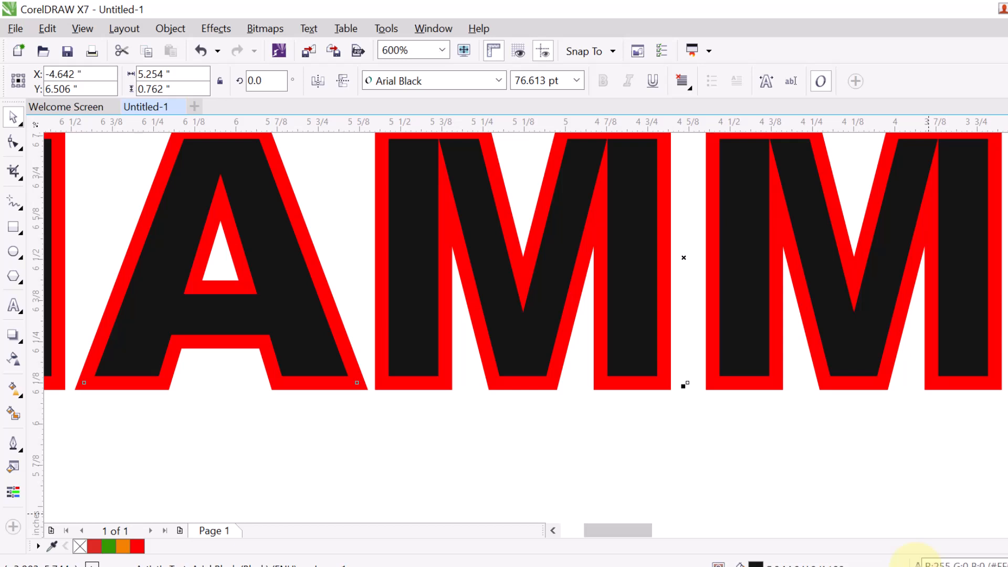
key("F12")
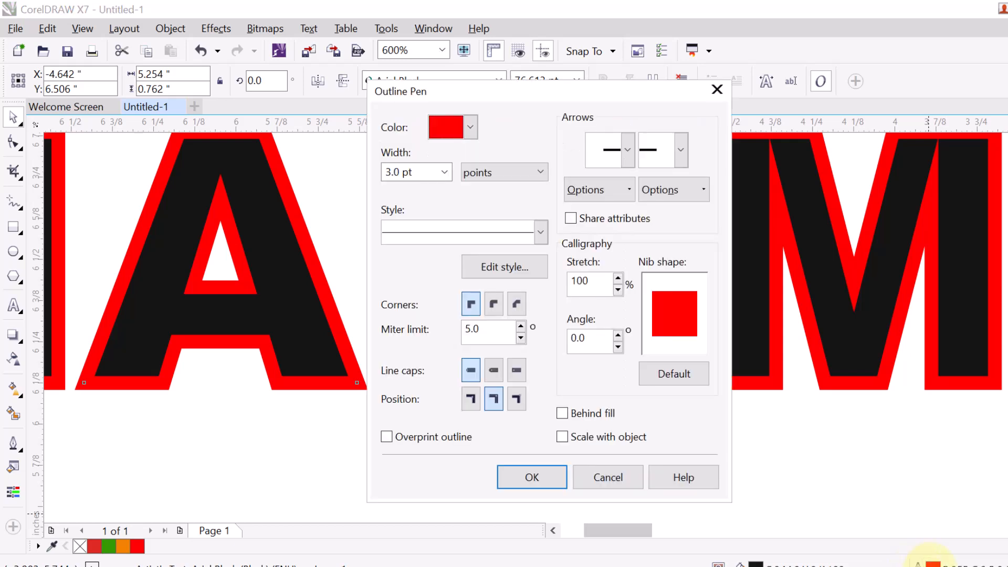
left_click(493, 303)
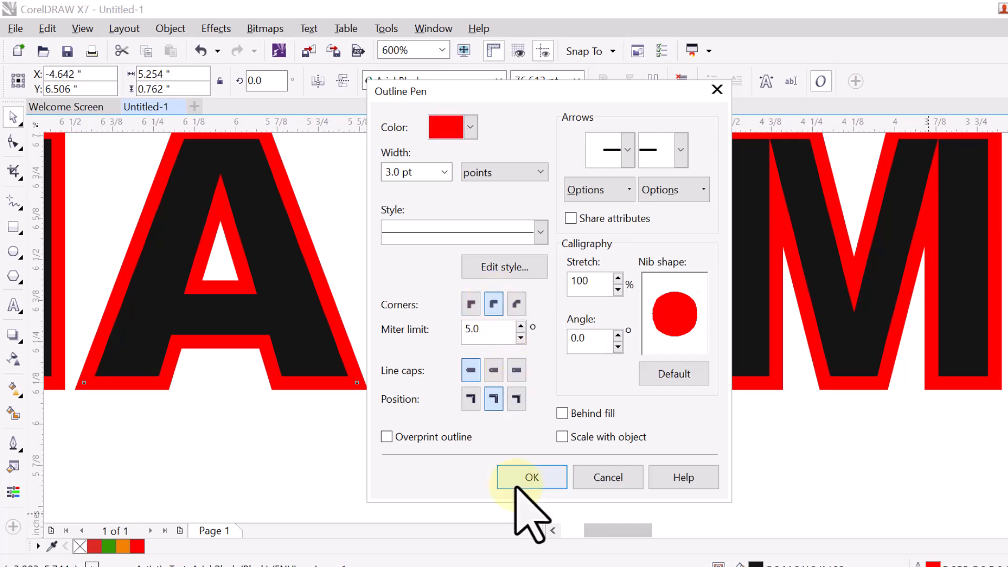
left_click(531, 476)
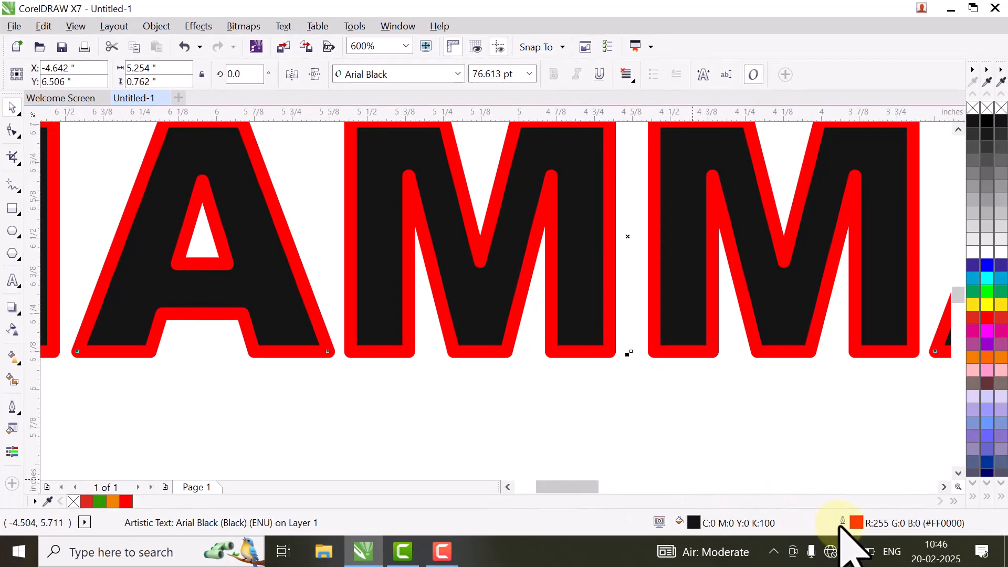
Step: Switch the outline corners to bevelled and reopen Outline Pen
double_click(855, 523)
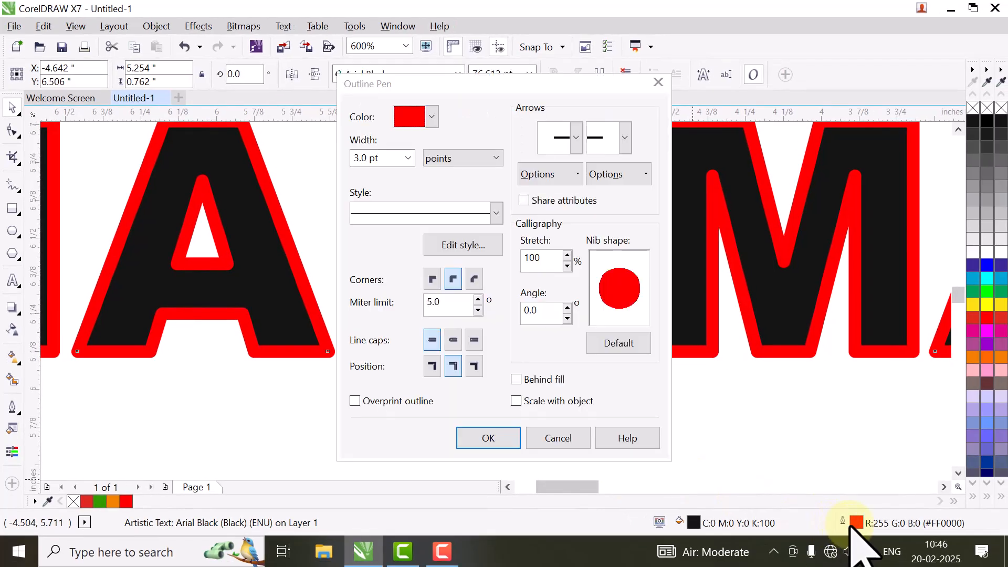
left_click(475, 279)
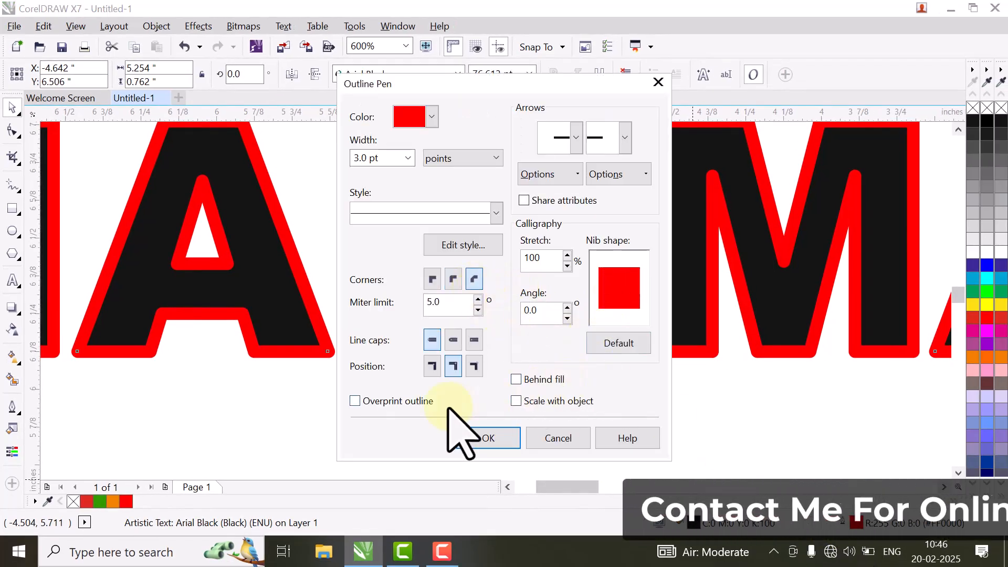
left_click(488, 438)
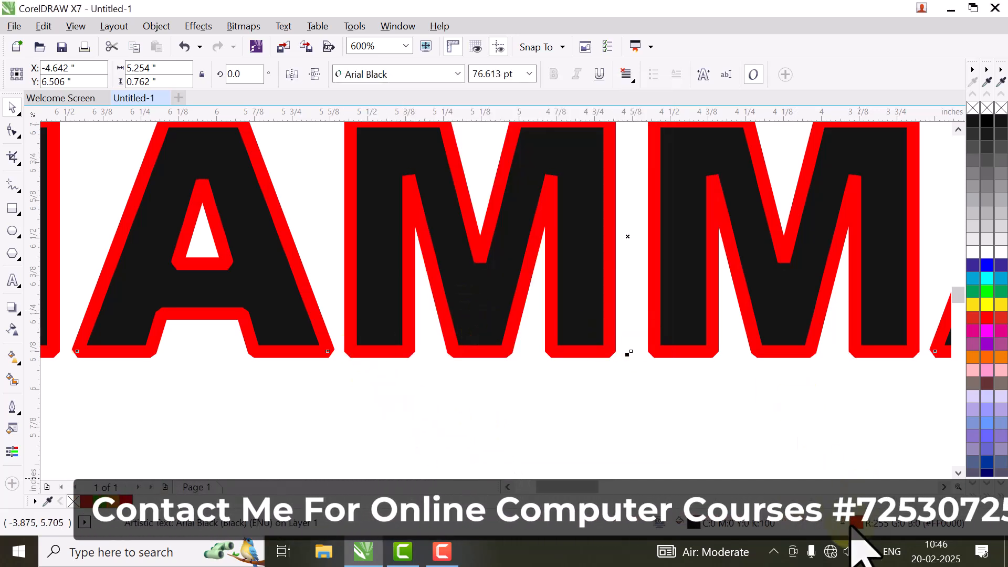
double_click(851, 524)
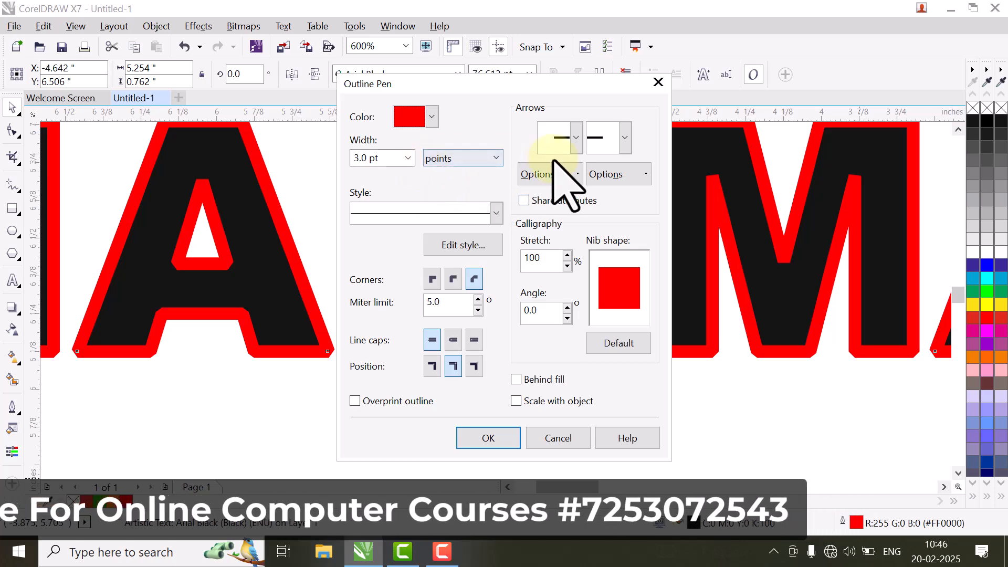
Step: Browse the start and end arrowhead lists, then cancel Outline Pen unchanged
left_click(576, 147)
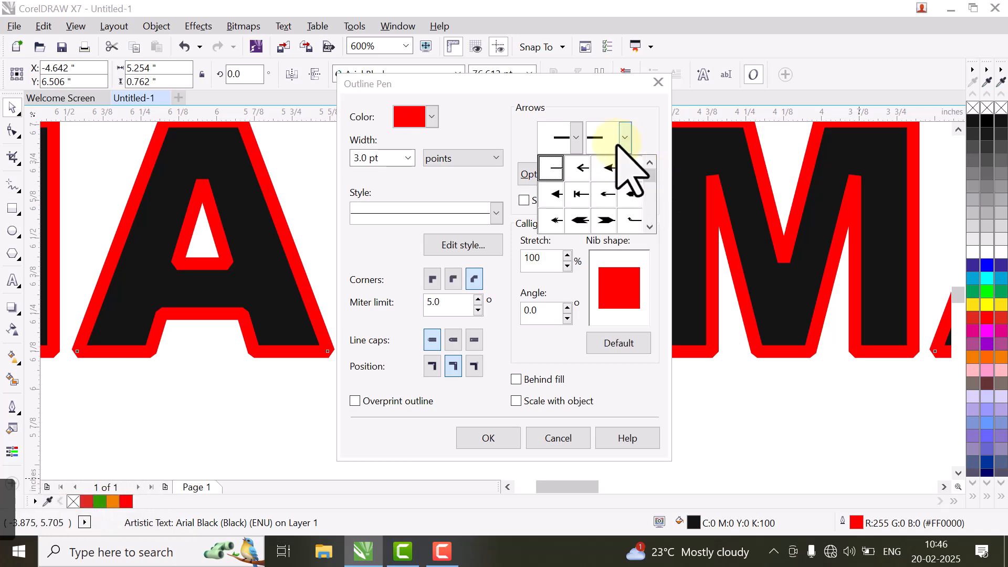
left_click(574, 146)
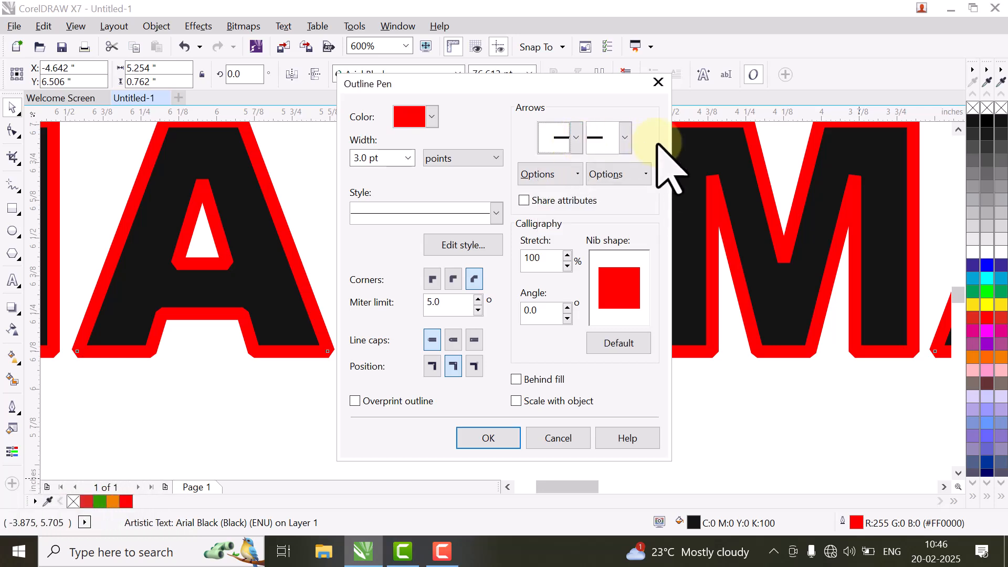
left_click(625, 143)
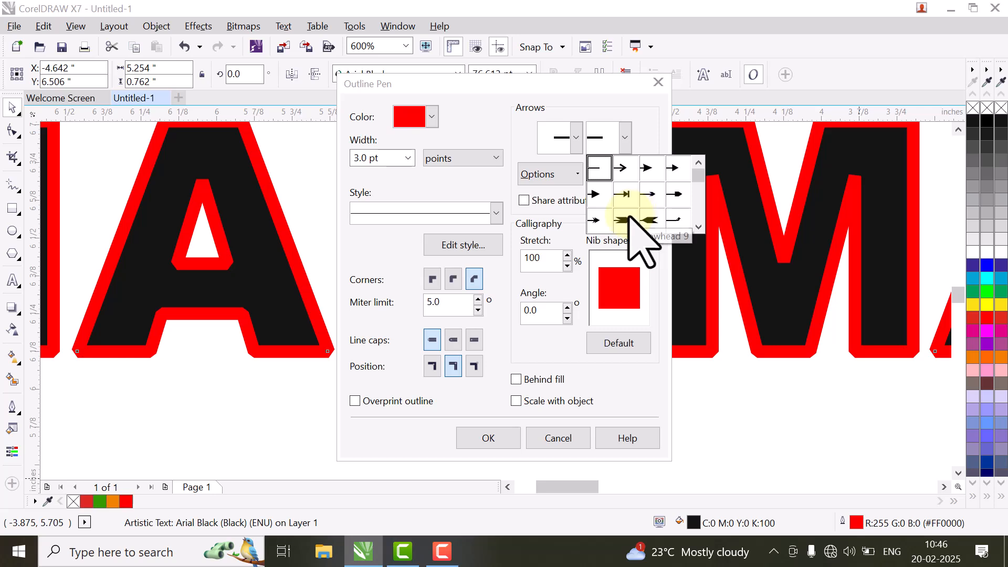
left_click(626, 133)
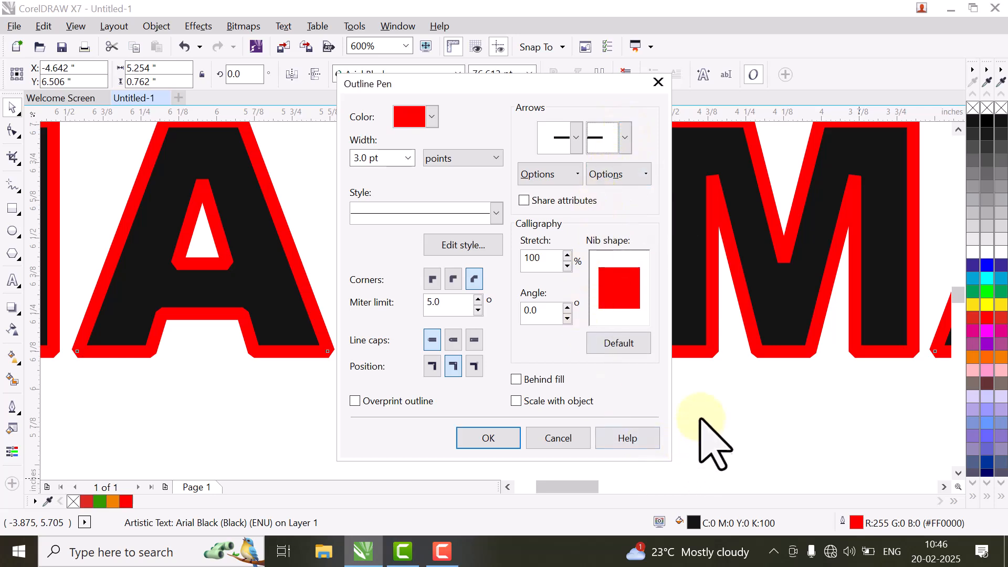
left_click(568, 442)
Step: Scroll to bring all of HAMMAD into view, then reopen and close Outline Pen
scroll(558, 234, "down", 2)
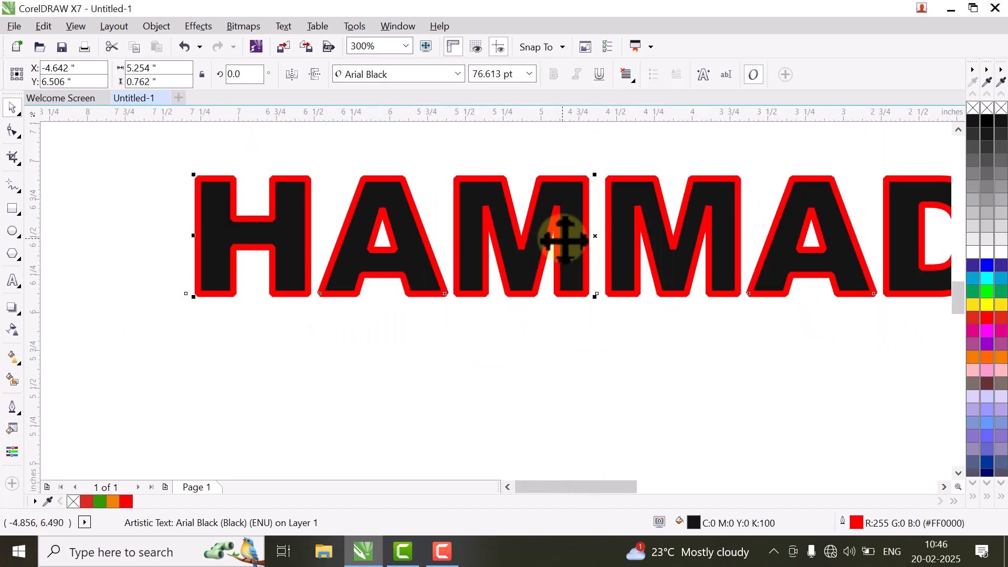
scroll(580, 486, "right", 3)
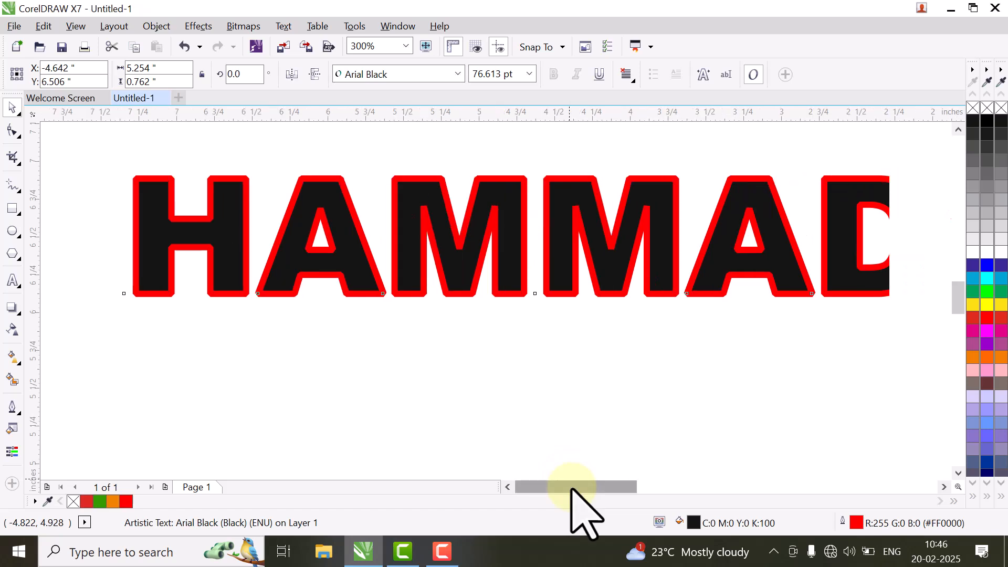
double_click(854, 523)
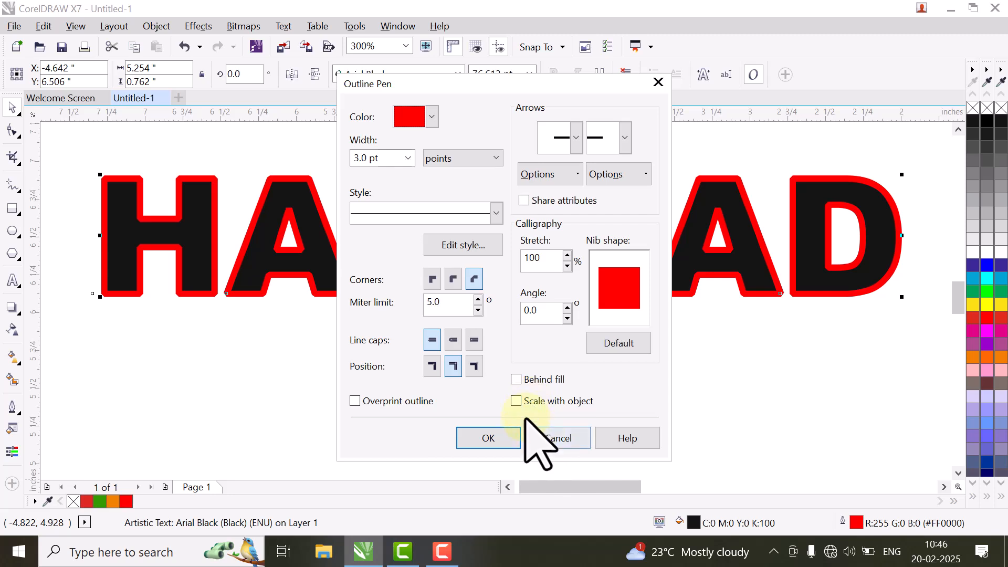
left_click(545, 440)
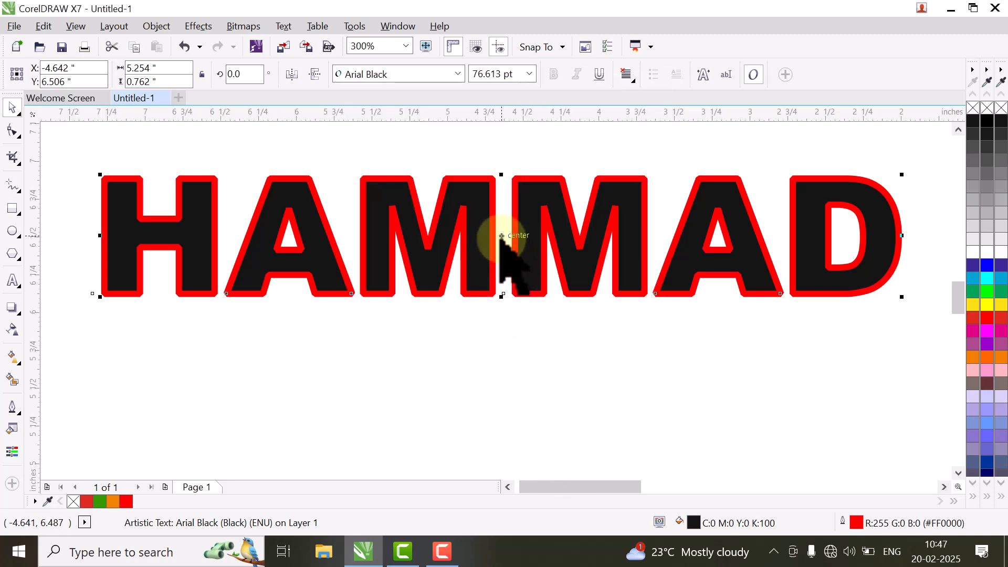
Step: Drop a copy of HAMMAD below the original and set its outline width to 16.0 pt
left_click_drag(502, 236, 532, 373)
right_click(500, 355)
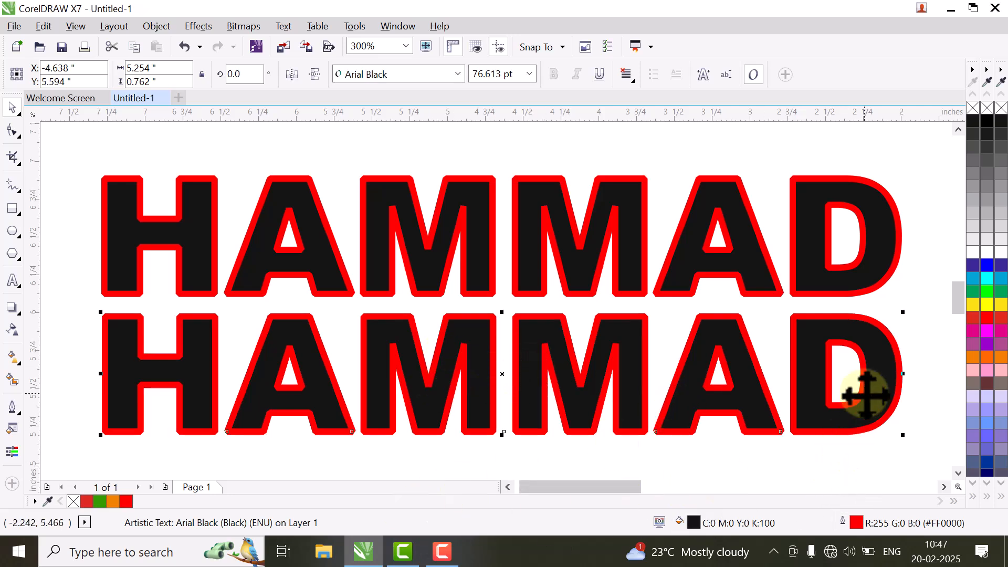
double_click(853, 521)
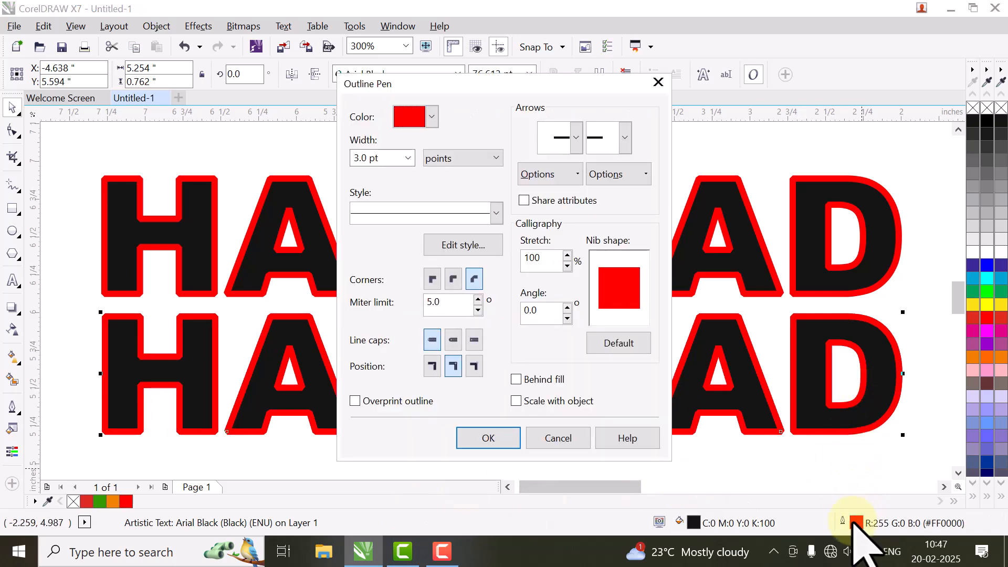
left_click(408, 158)
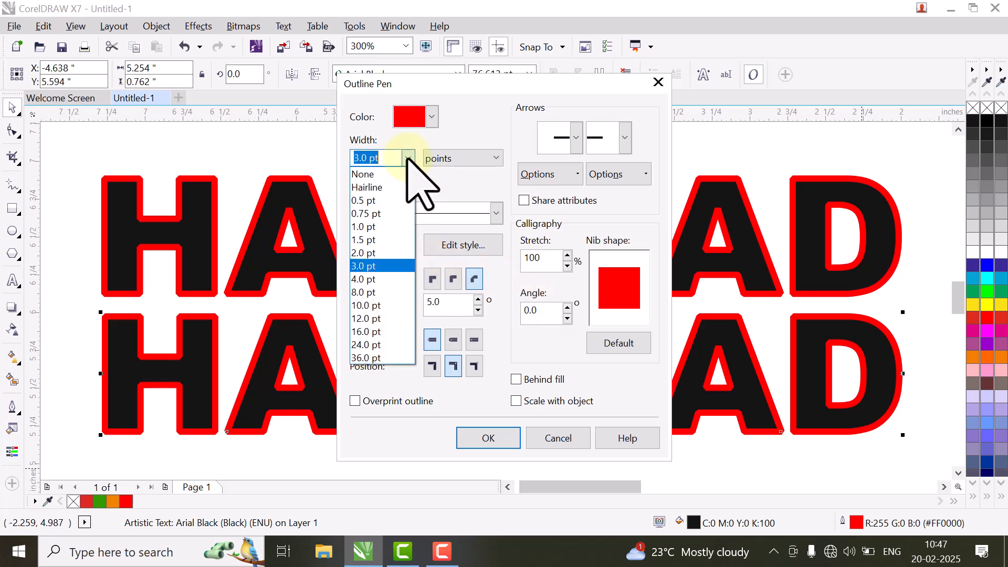
left_click(389, 331)
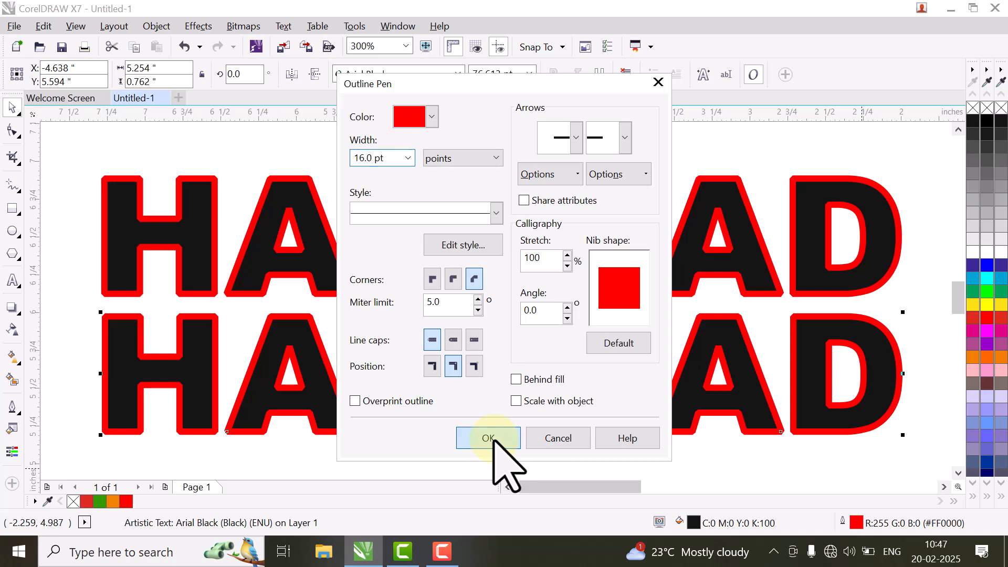
left_click(488, 438)
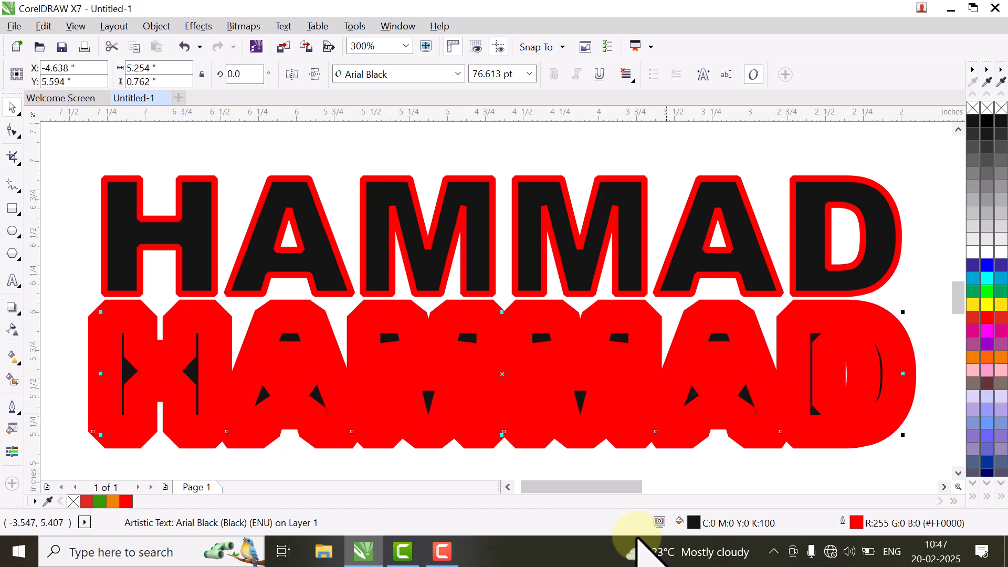
Step: Give the original HAMMAD a 16.0 pt behind-fill outline, nudge it up, and select the copy
double_click(846, 527)
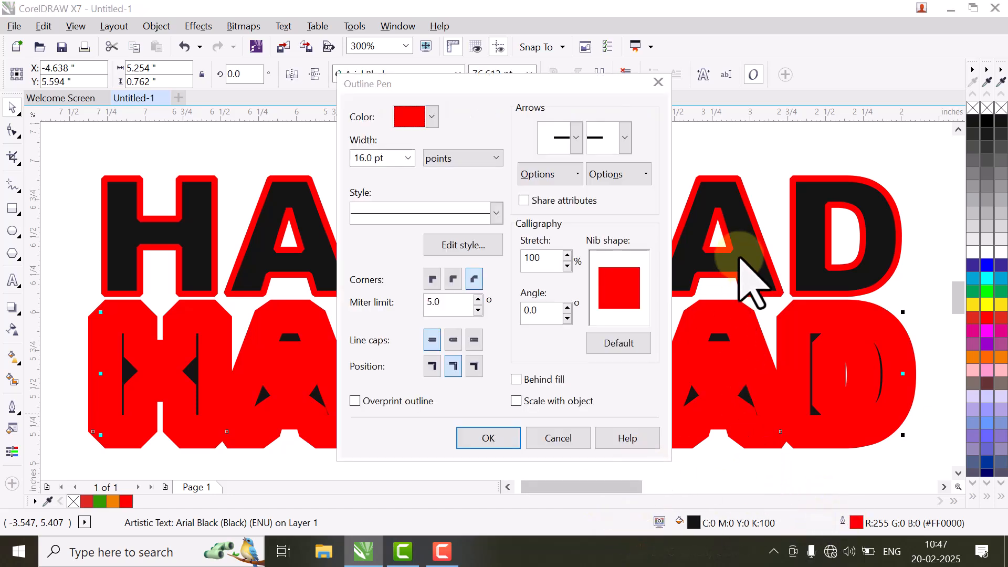
left_click(573, 438)
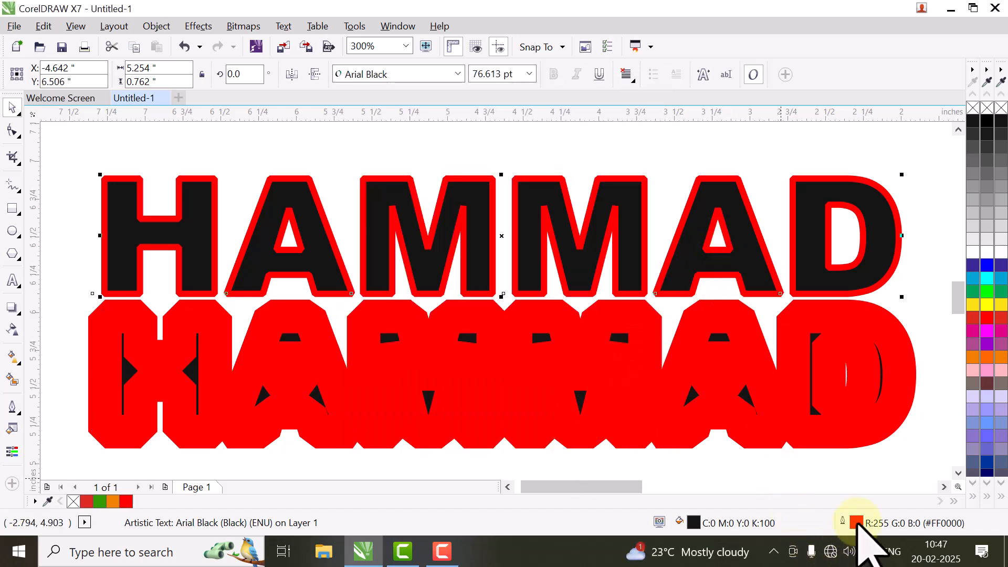
double_click(856, 522)
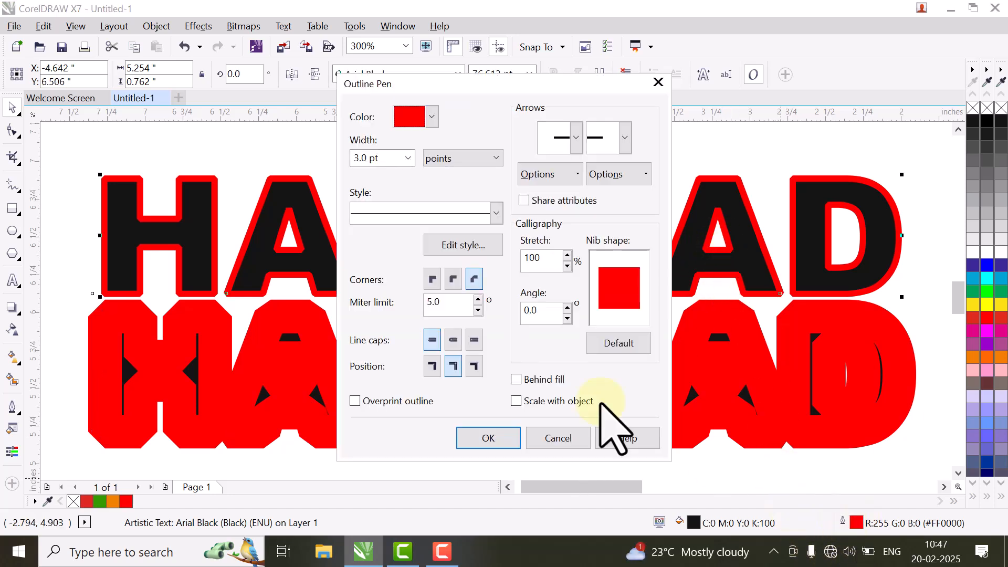
left_click(409, 158)
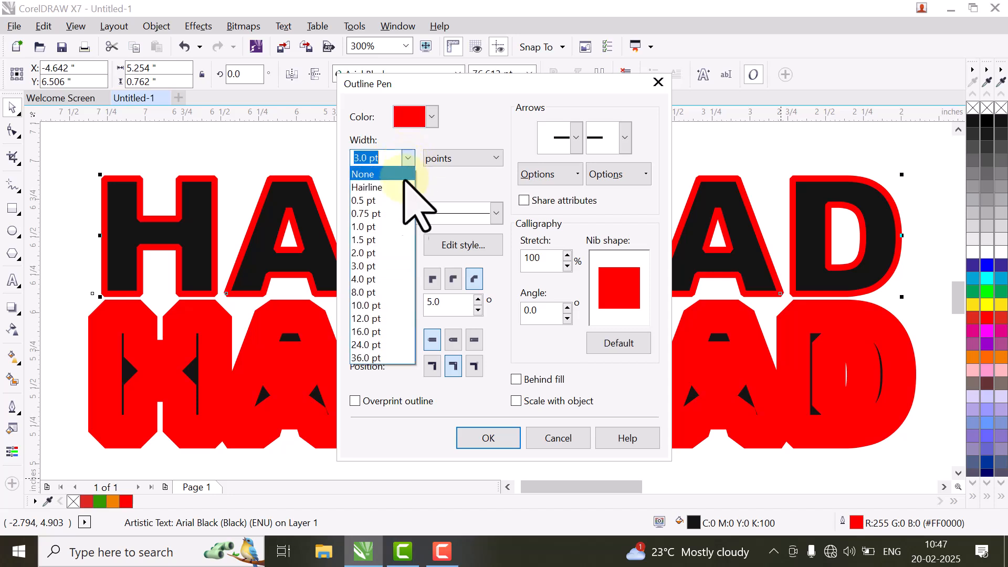
left_click(385, 330)
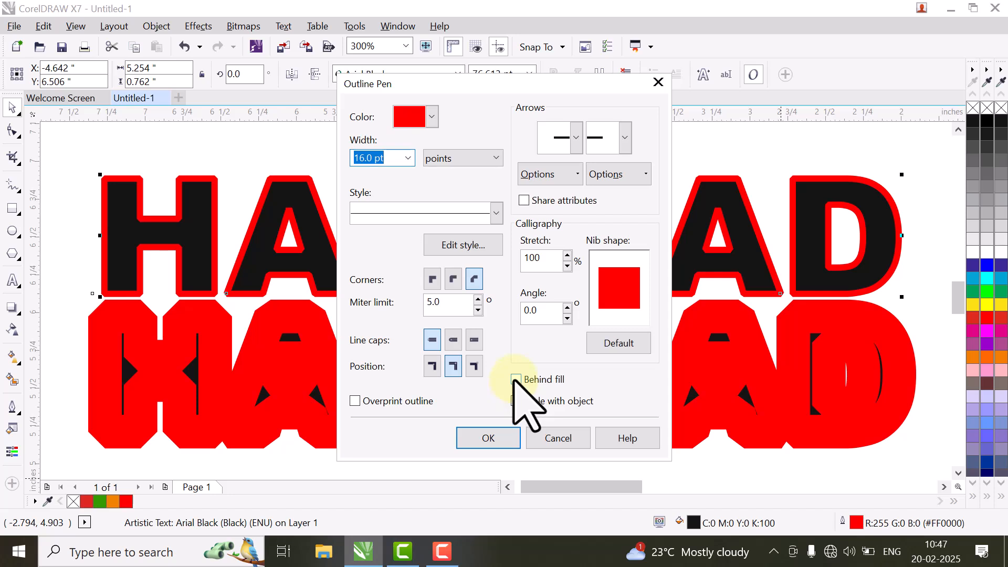
left_click(507, 437)
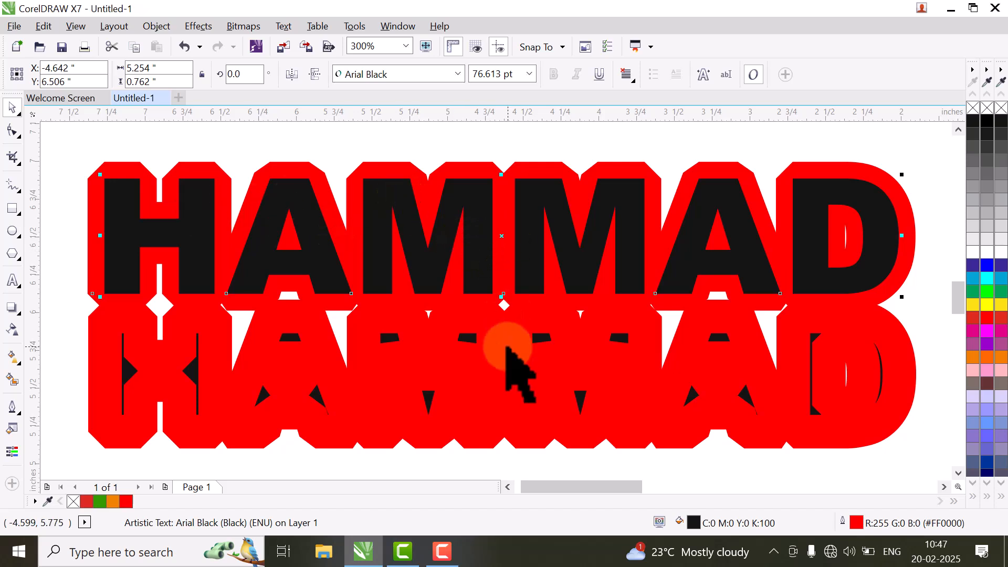
left_click_drag(490, 244, 496, 223)
left_click(551, 431)
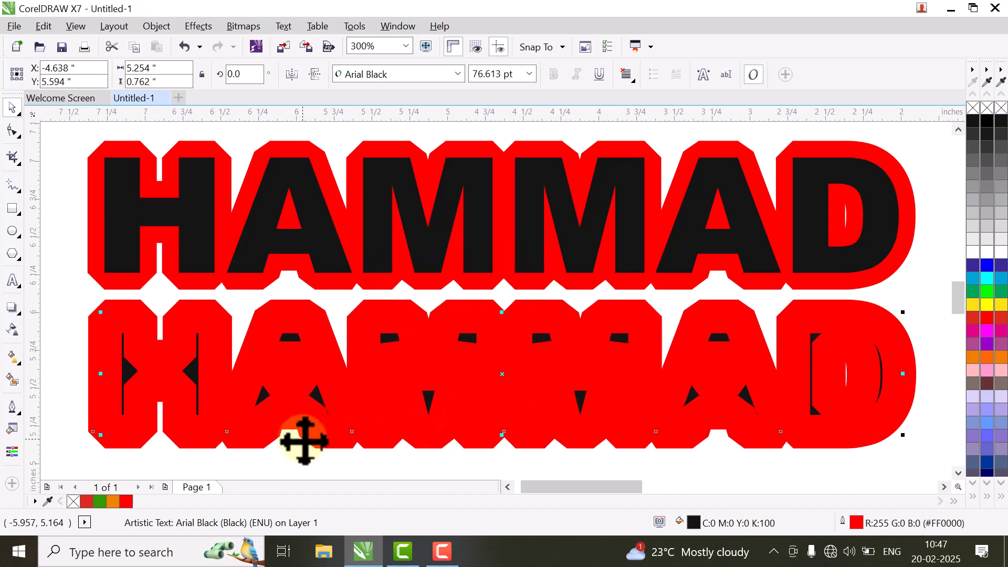
Step: Reduce the lower HAMMAD's outline width to 4.0 pt
double_click(855, 523)
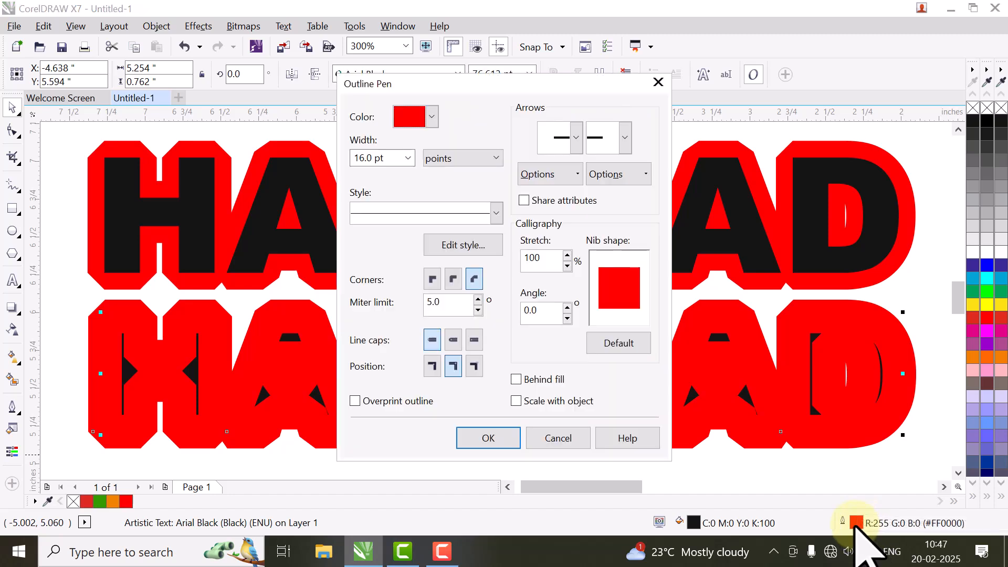
left_click(407, 158)
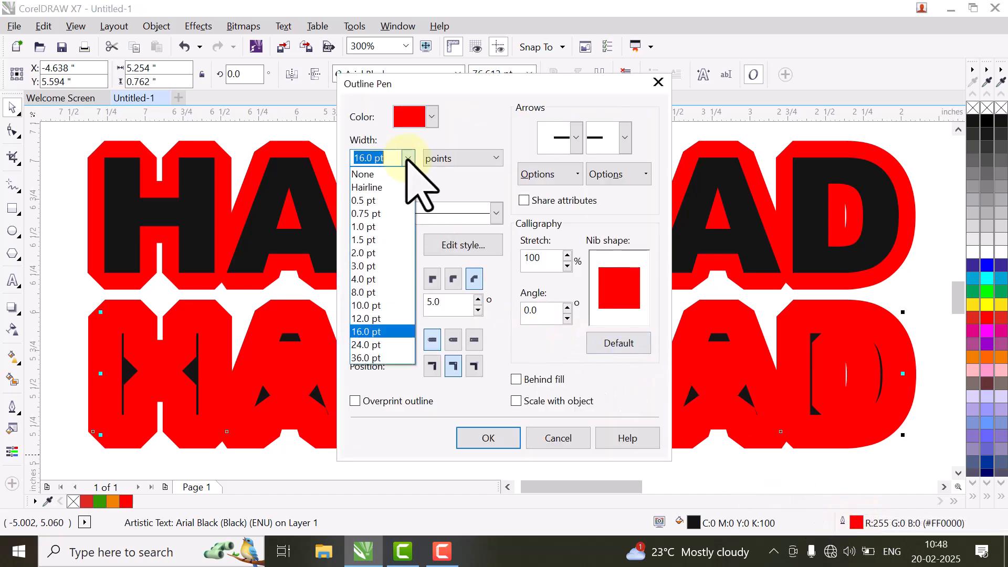
left_click(386, 280)
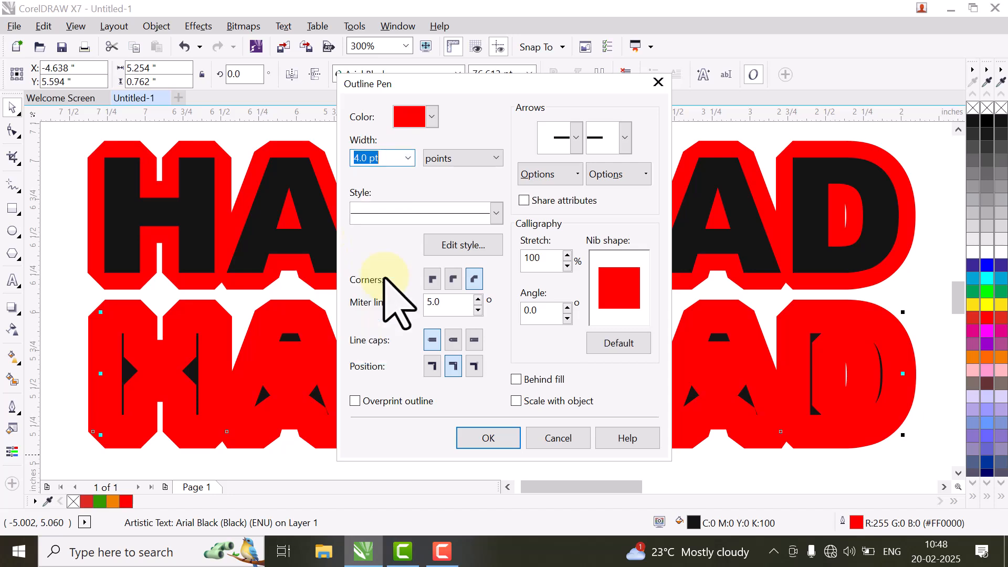
left_click(488, 441)
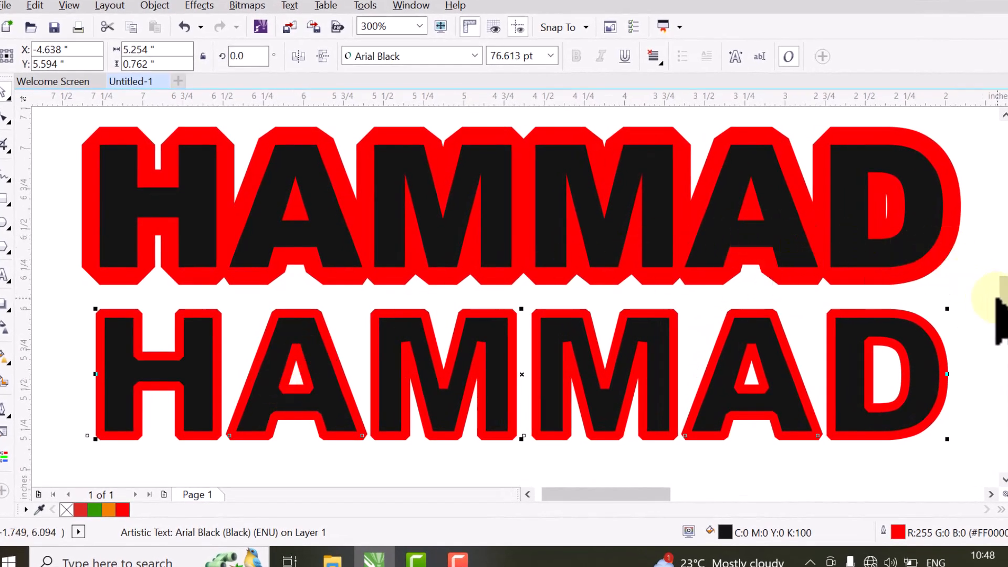
Step: Drop a HAMMAD duplicate above, confirm its outline, and shrink the lower HAMMAD to about 1.4 inches
scroll(999, 304, "up", 3)
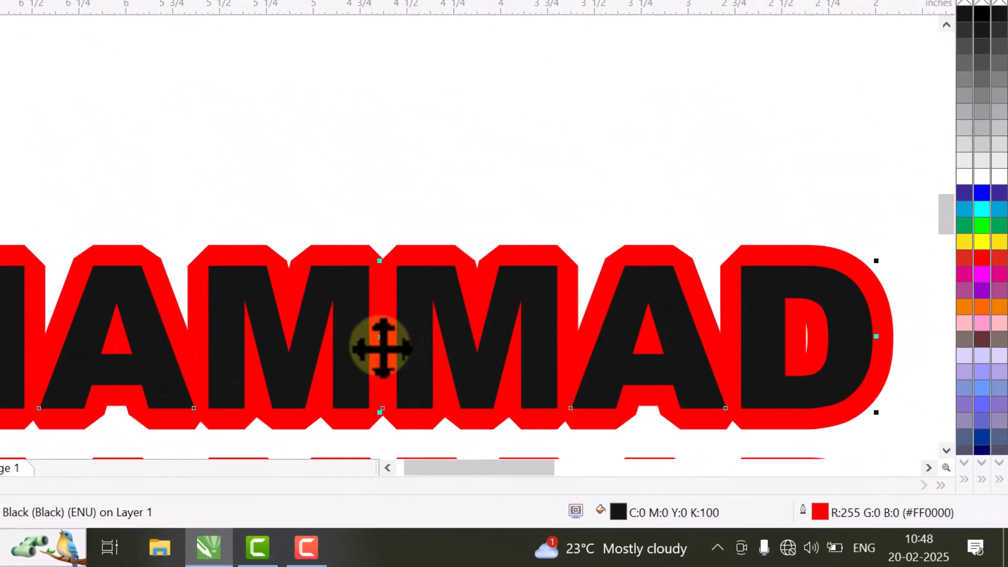
left_click_drag(381, 347, 372, 130)
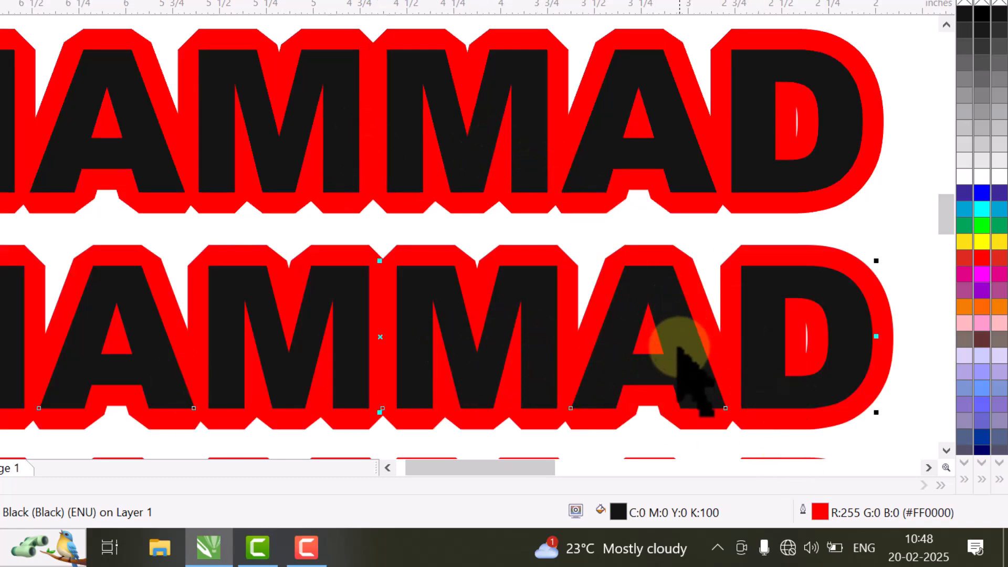
double_click(819, 512)
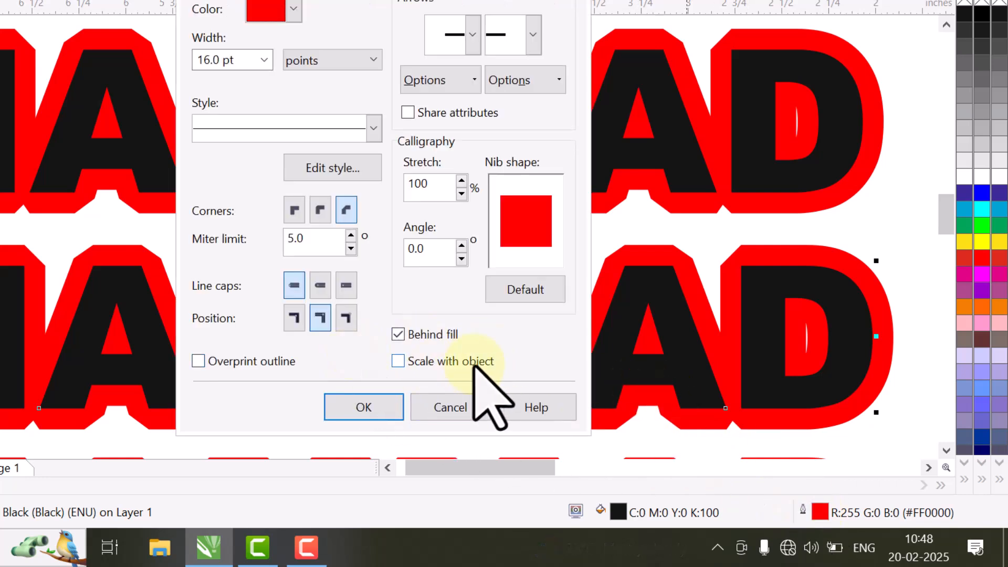
left_click(359, 412)
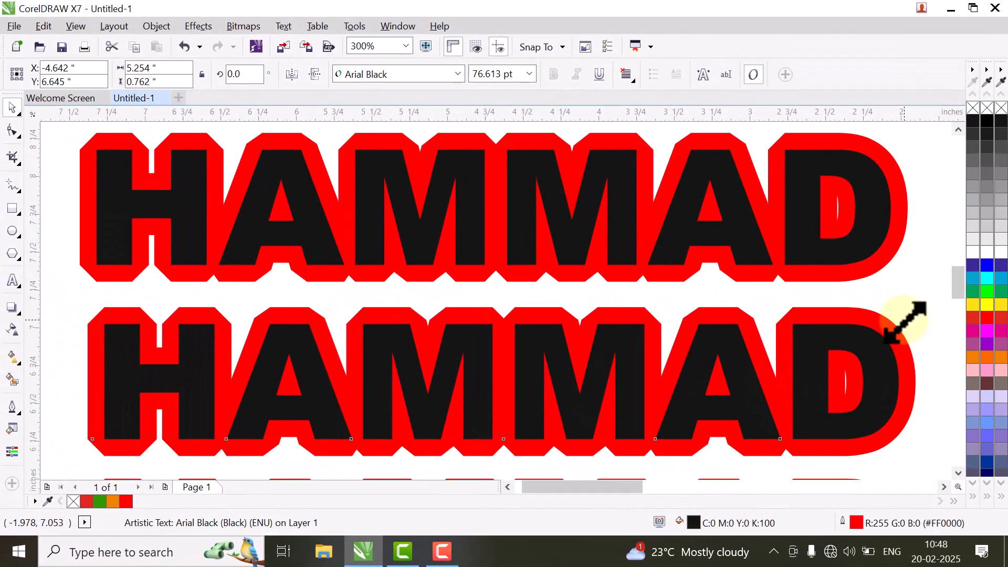
left_click_drag(880, 266, 358, 335)
left_click_drag(480, 379, 328, 403)
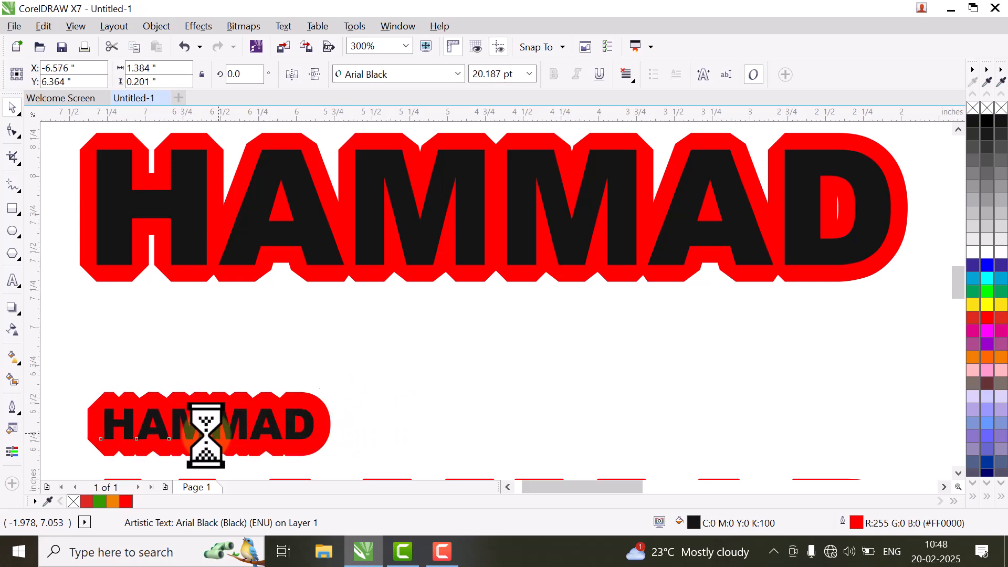
Step: Move the small HAMMAD to the page centre and the top HAMMAD slightly down
left_click_drag(207, 427, 500, 376)
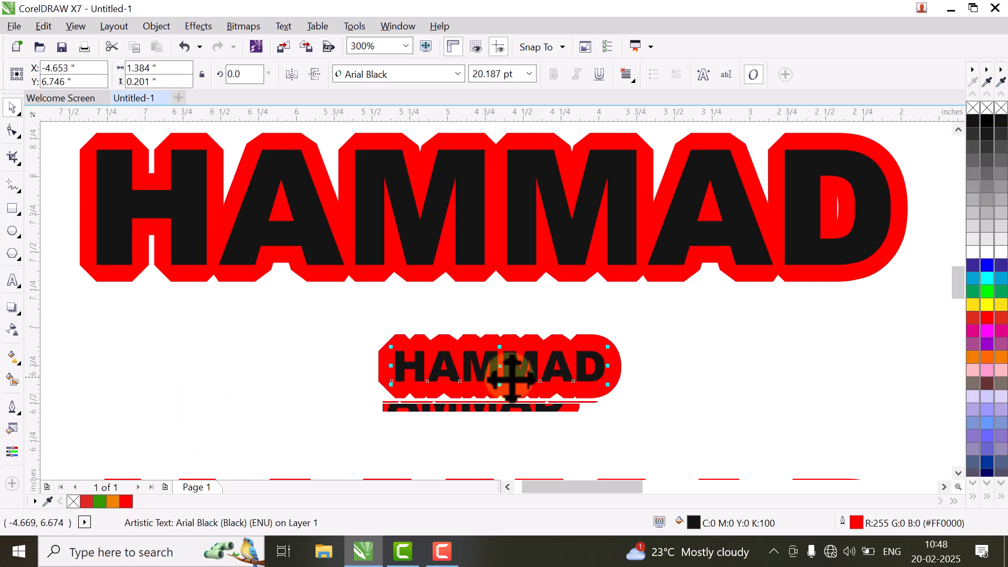
scroll(538, 374, "up", 2)
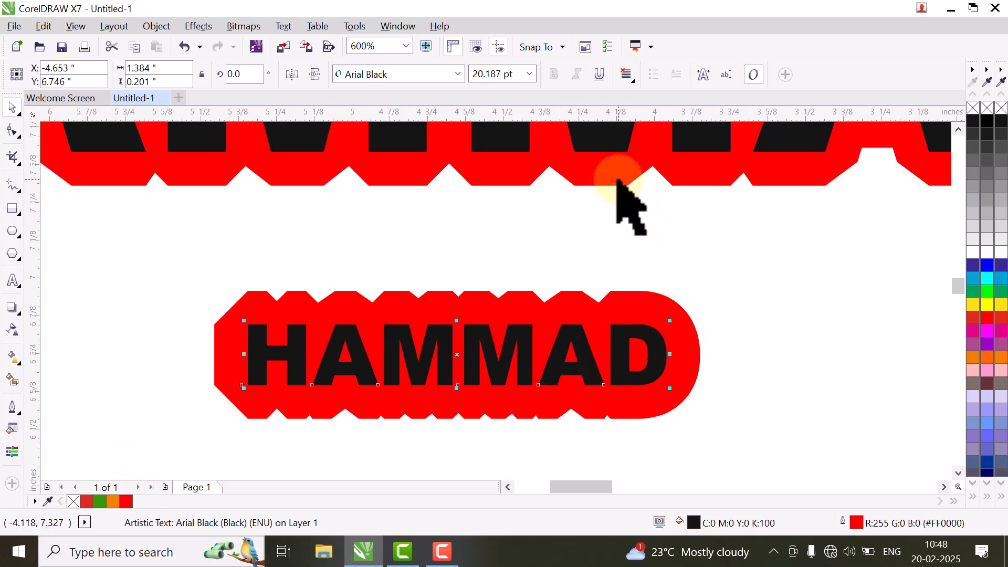
scroll(652, 181, "down", 1)
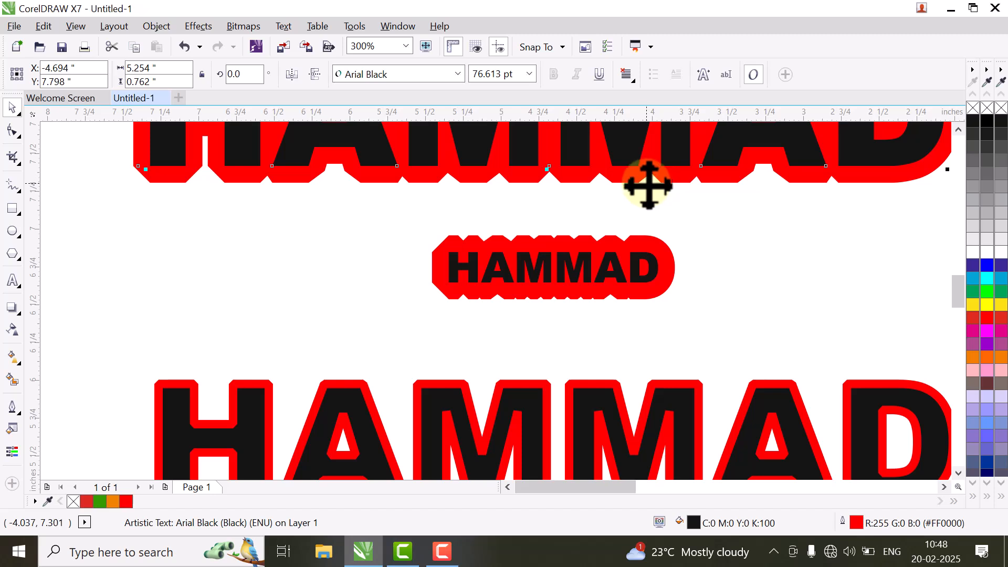
left_click_drag(581, 150, 577, 189)
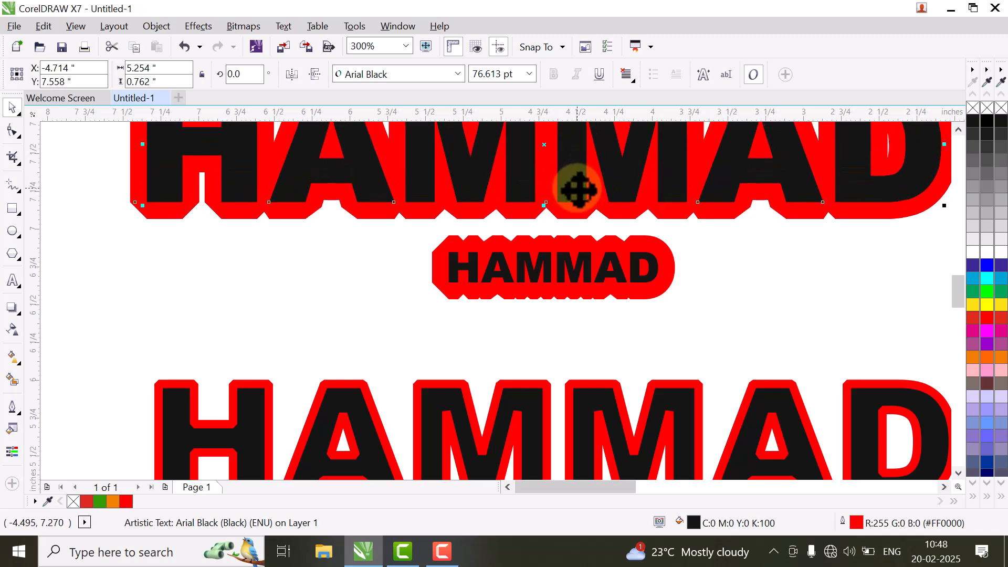
scroll(816, 431, "down", 1)
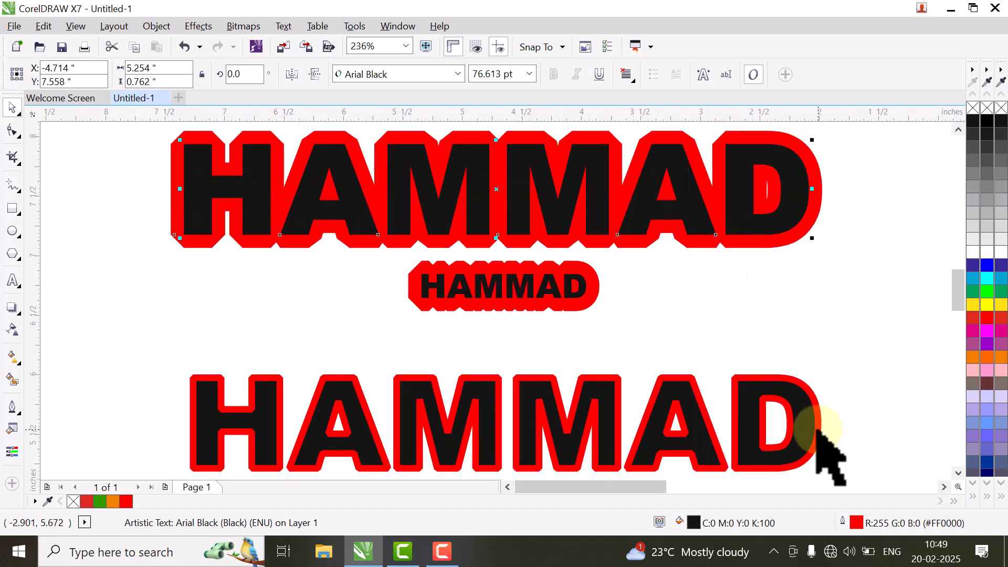
Step: Confirm the top HAMMAD's outline settings, scale it to 32%, and nudge it right
double_click(854, 525)
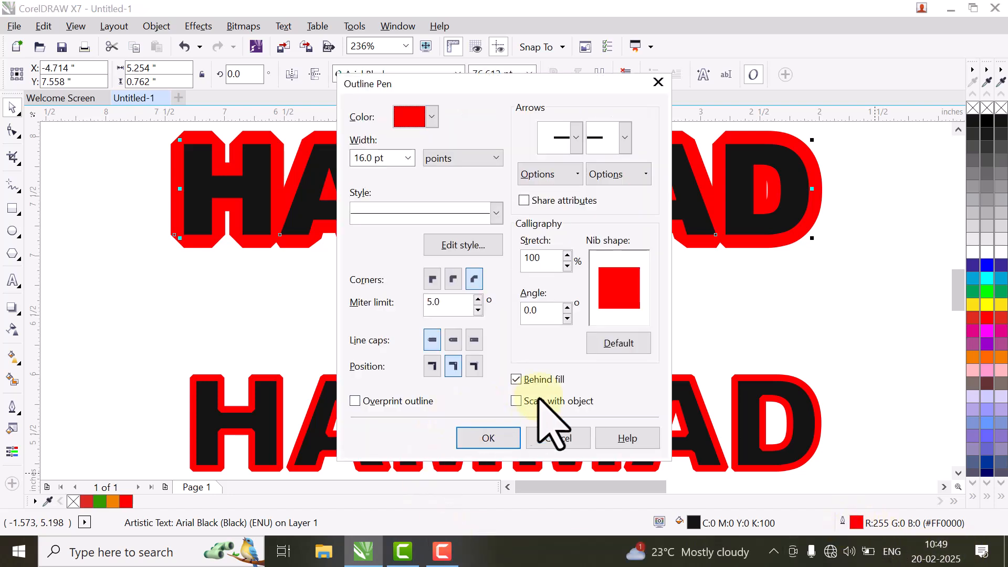
left_click(489, 438)
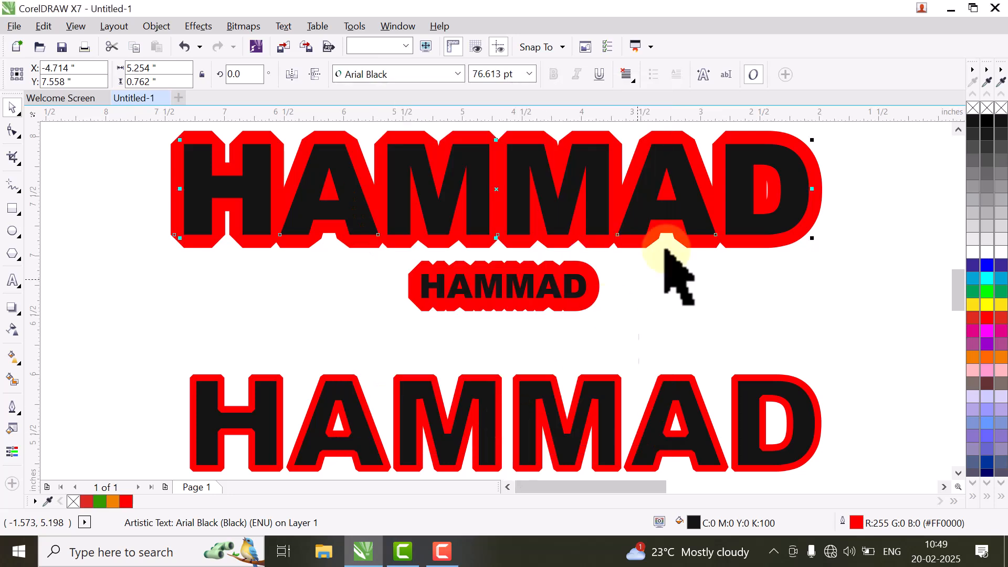
left_click_drag(816, 139, 602, 198)
left_click_drag(308, 230, 462, 246)
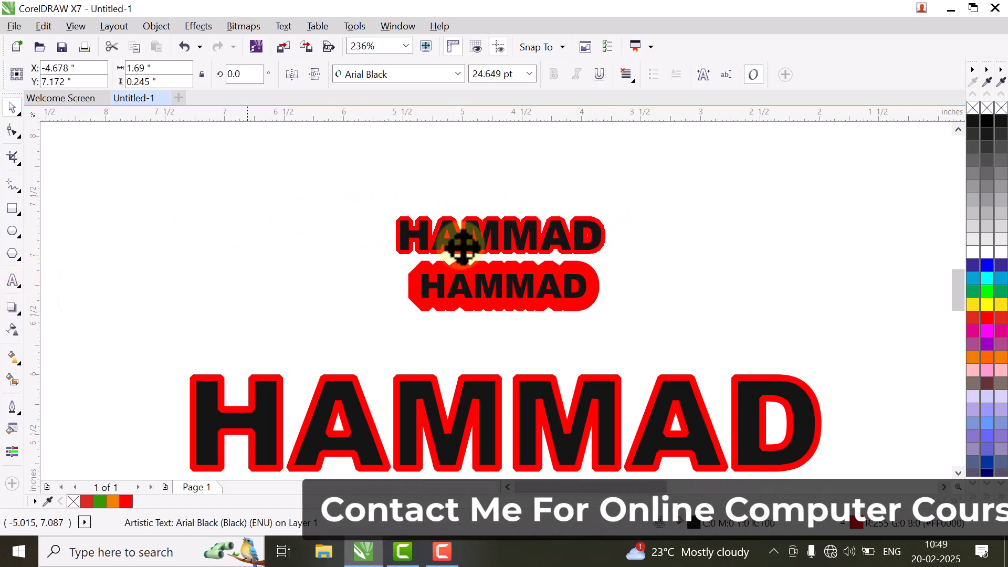
Step: Set the small top HAMMAD's outline to scale with the object, then resize it slightly
left_click(478, 296)
left_click(479, 244)
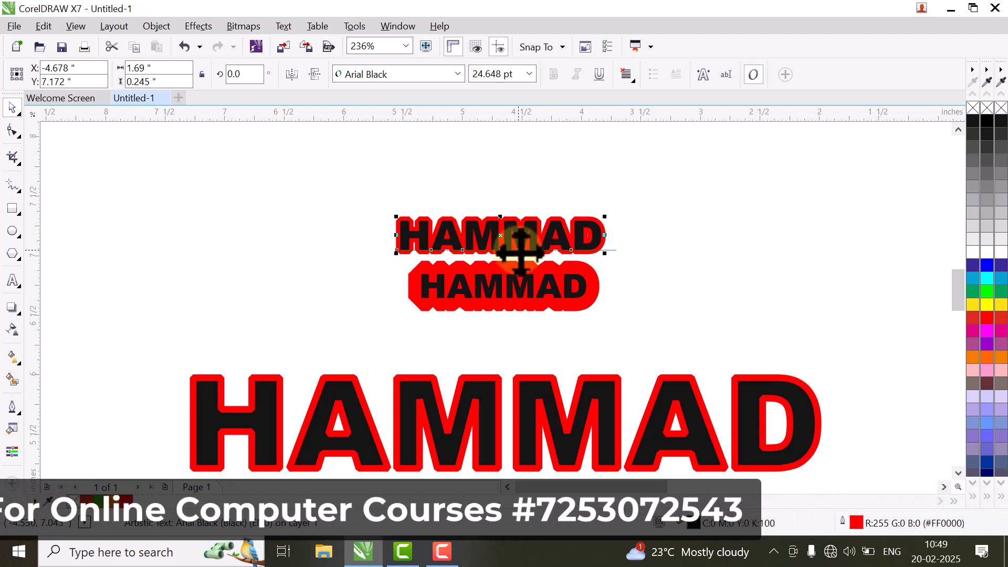
left_click(643, 251)
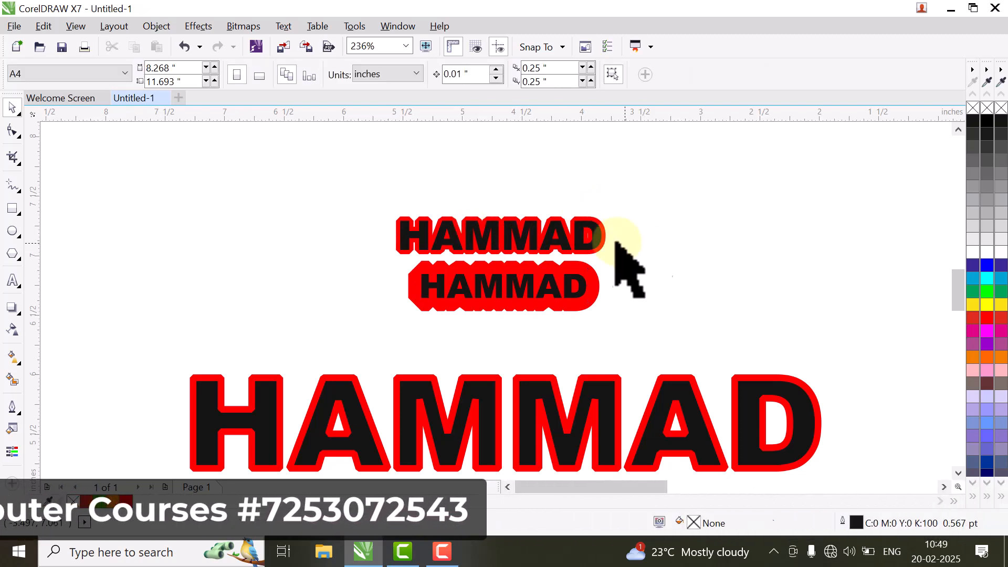
left_click(587, 233)
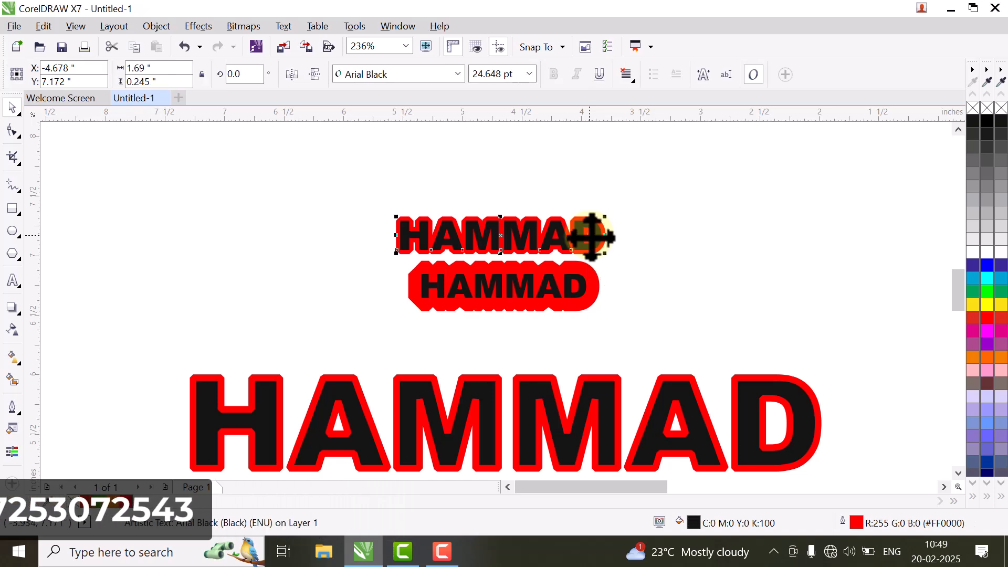
double_click(856, 524)
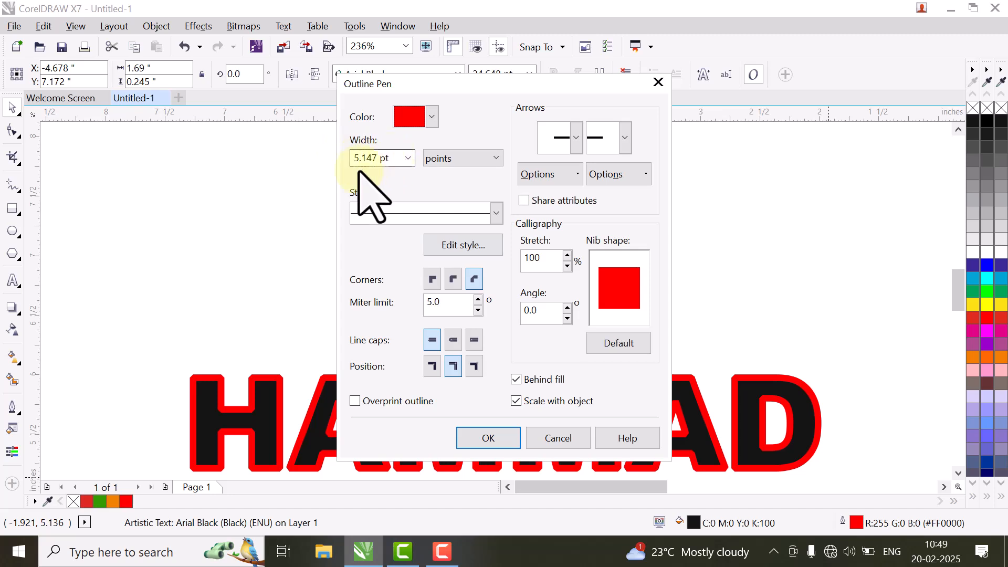
left_click(484, 439)
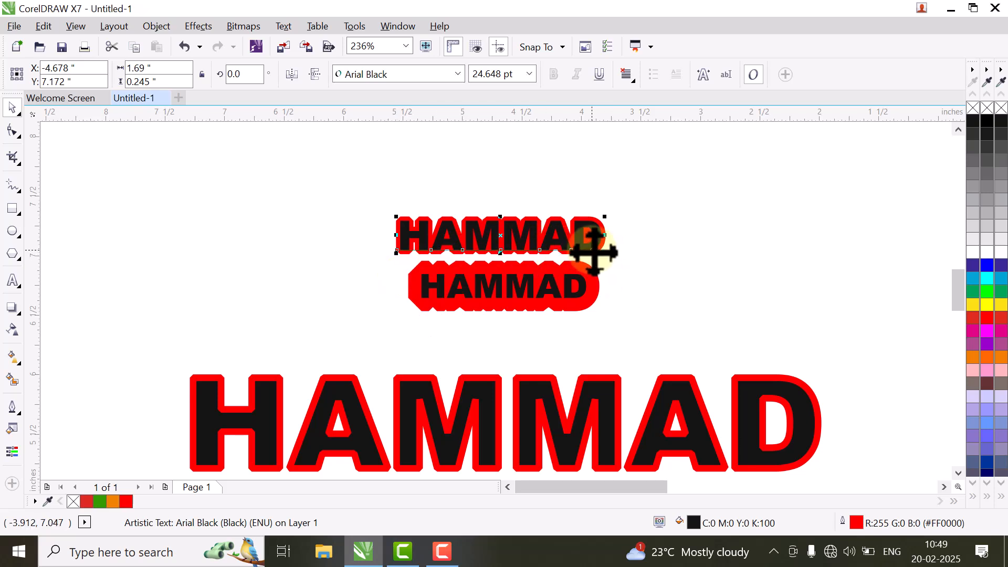
mouse_move(606, 253)
left_mouse_down()
mouse_move(839, 355)
mouse_move(906, 404)
mouse_move(741, 305)
mouse_move(611, 261)
left_mouse_up()
Step: Apply the 16 pt red rounded outline, behind the fill, to the middle HAMMAD copy
double_click(536, 282)
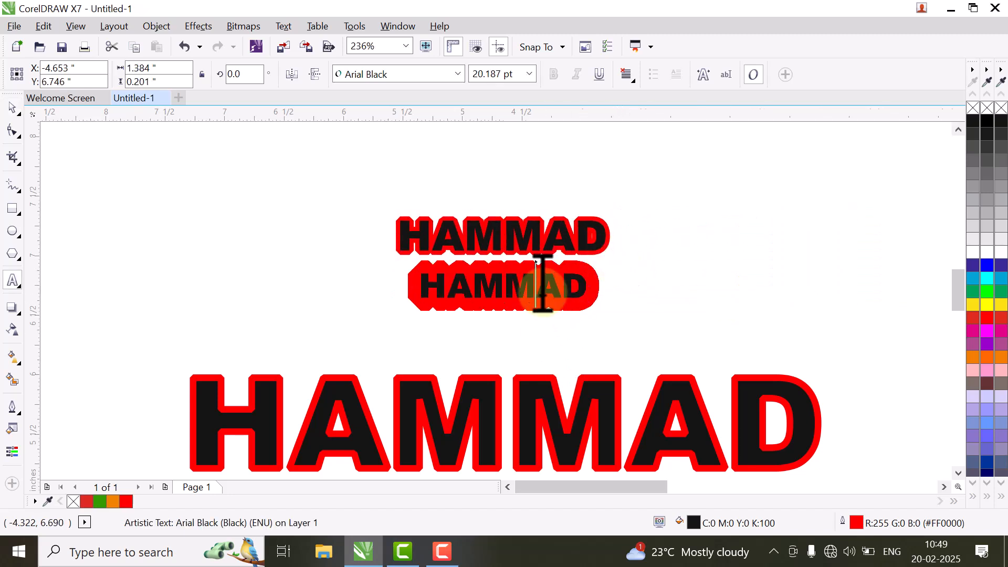
double_click(843, 522)
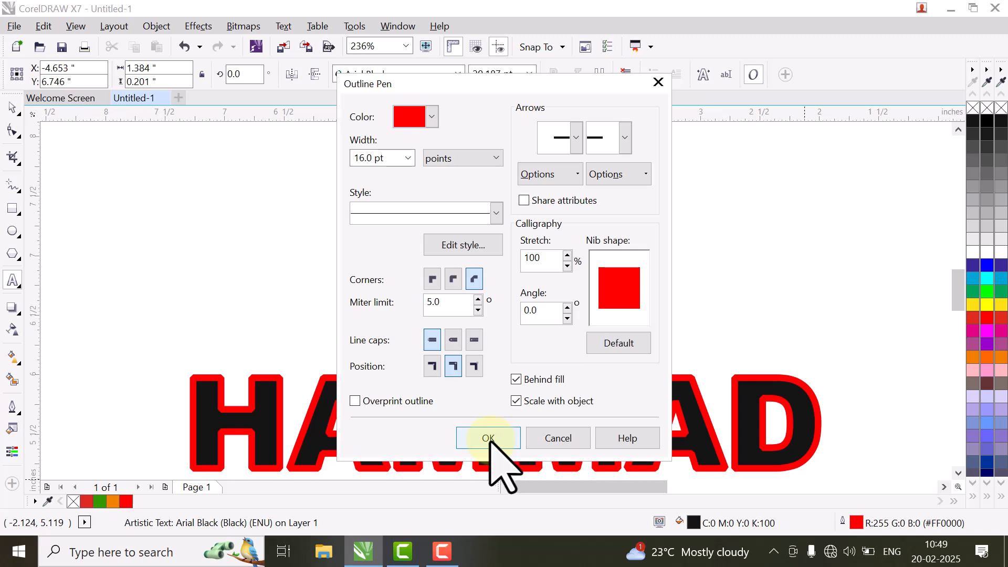
left_click(488, 439)
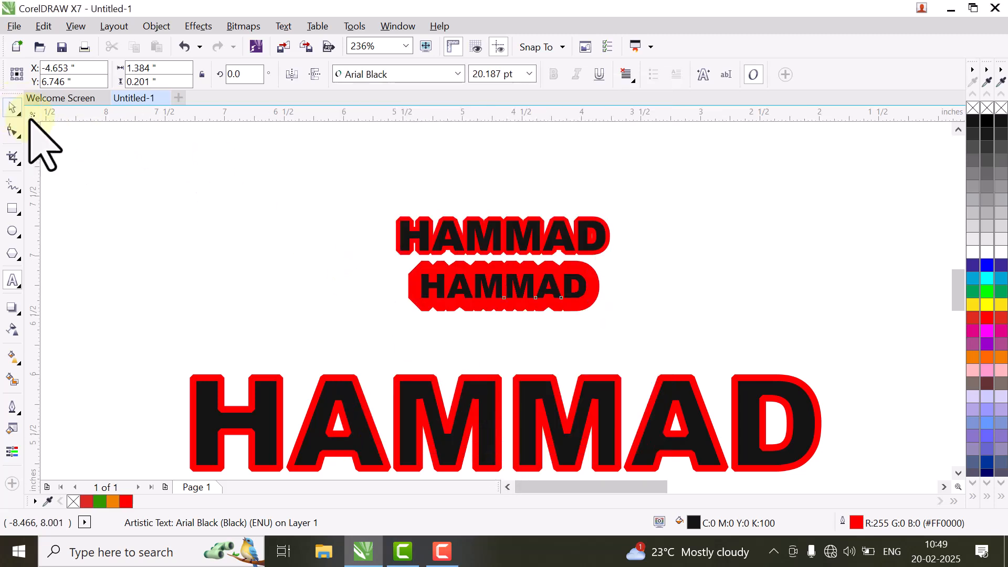
Step: Delete both small HAMMAD copies
left_click(173, 179)
left_click_drag(173, 177, 625, 334)
key("Delete")
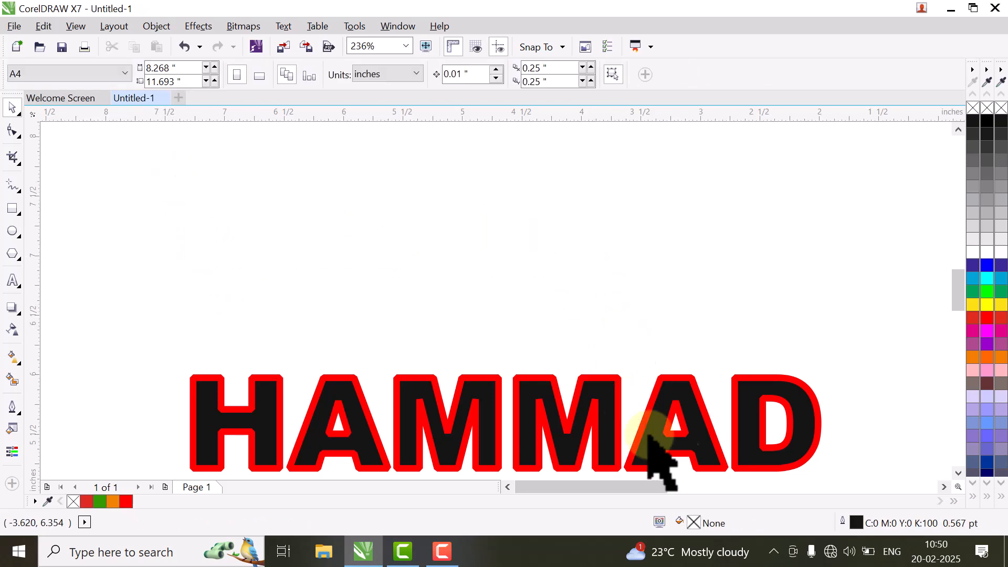
Step: Remove the large HAMMAD's outline, move it higher, and bring up its outline width options
left_click(672, 458)
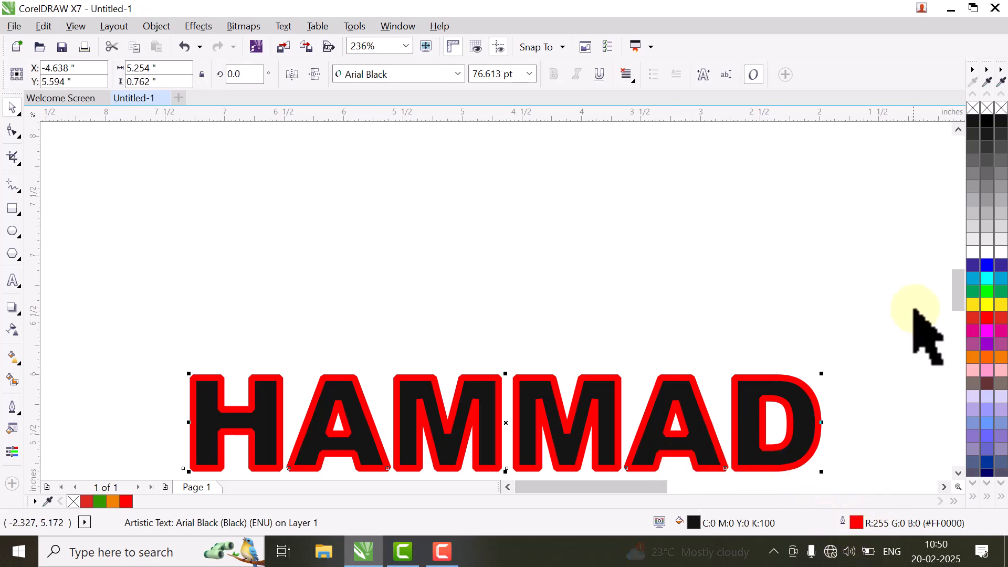
right_click(973, 108)
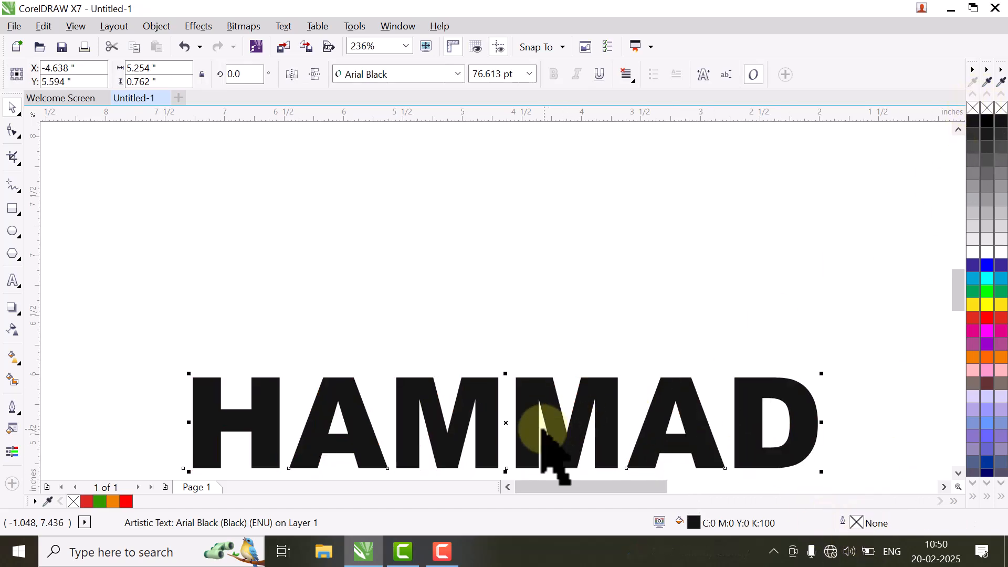
left_click_drag(508, 425, 499, 263)
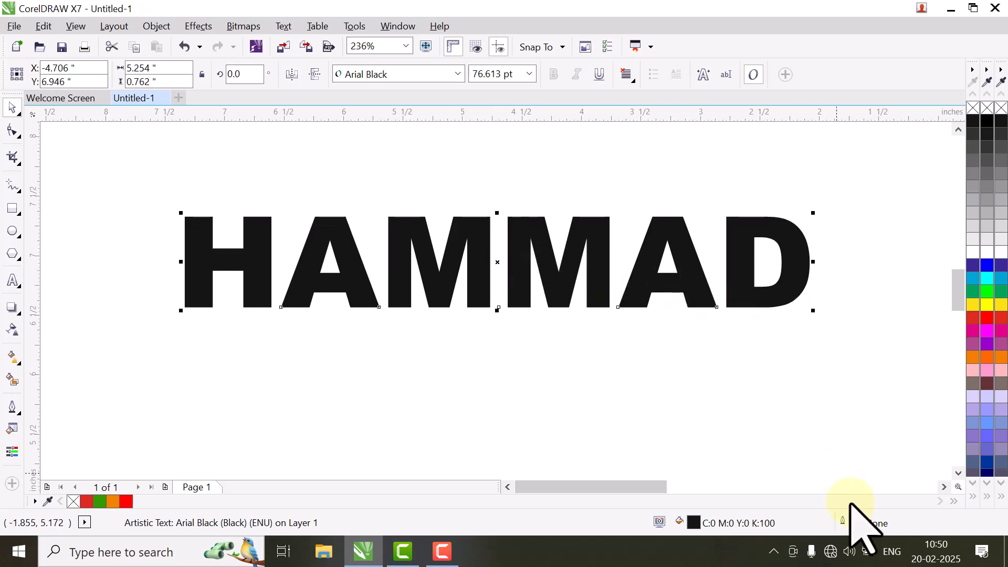
double_click(843, 522)
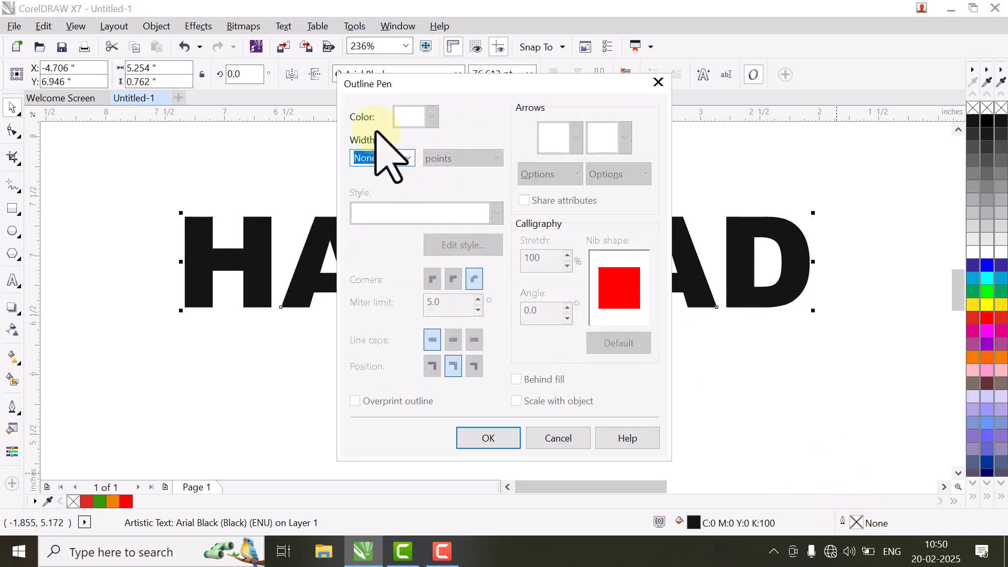
left_click(408, 159)
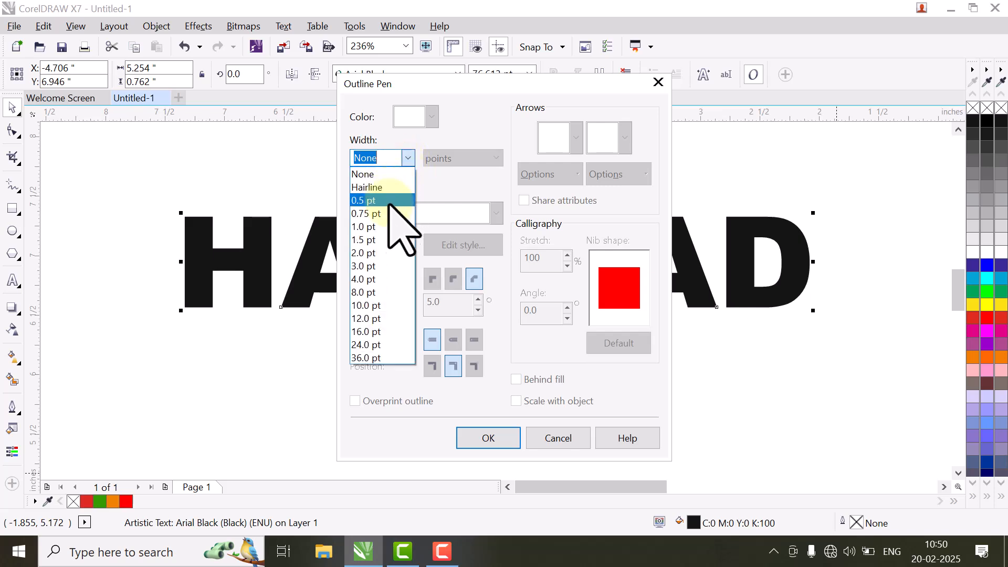
Step: Give HAMMAD a 3.0 pt white outline in the Outline Pen dialog
left_click(374, 266)
left_click(432, 117)
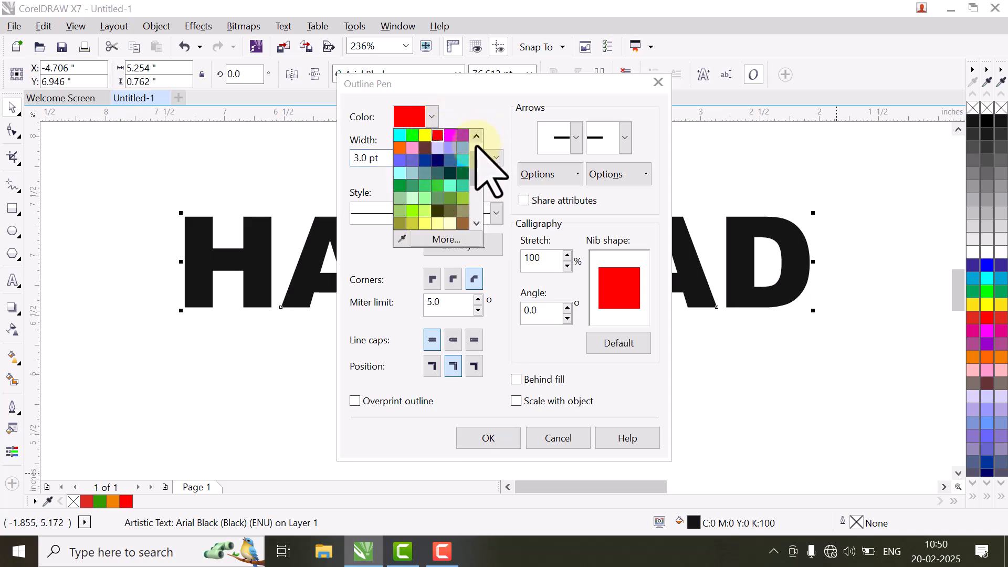
scroll(472, 151, "up", 2)
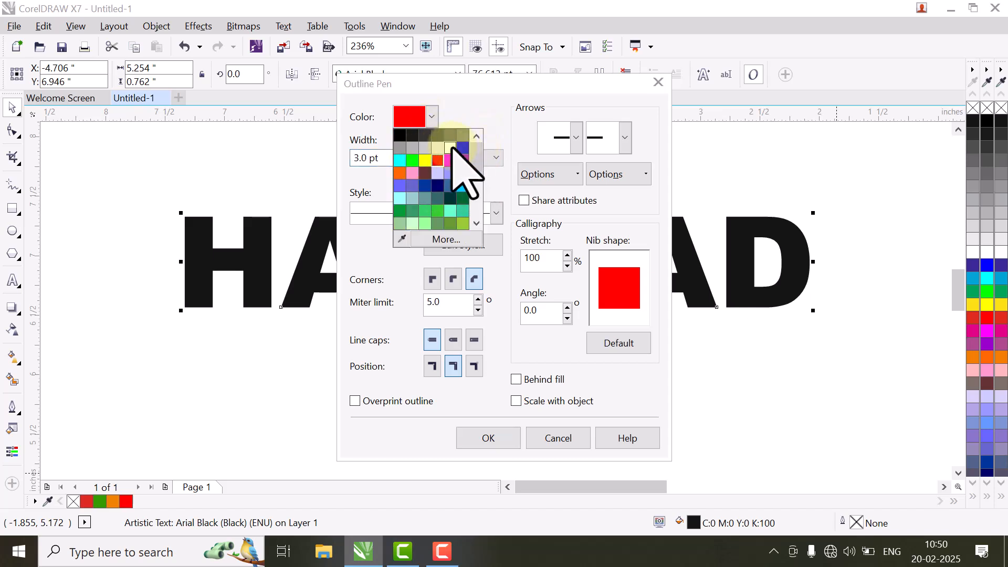
left_click(451, 148)
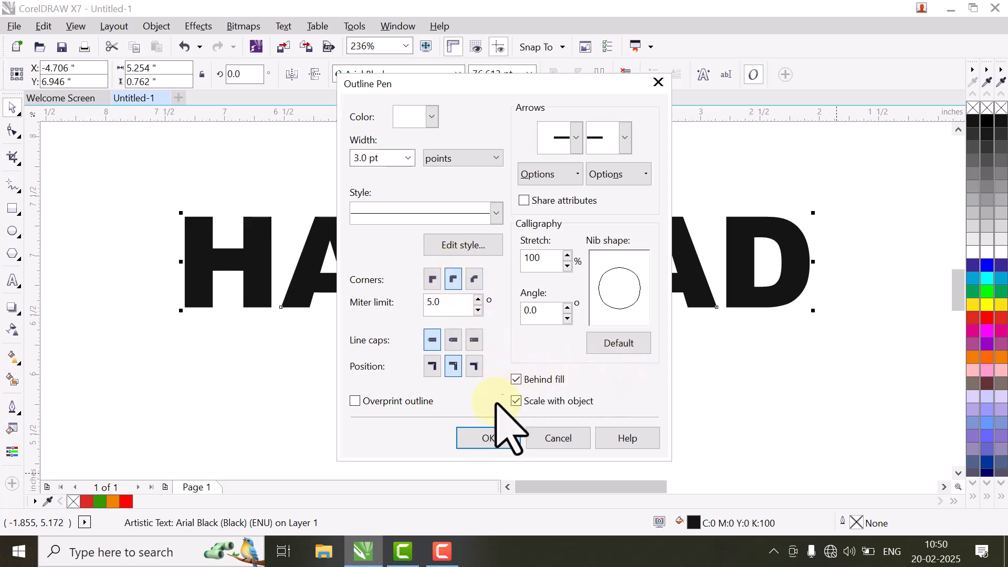
left_click(488, 437)
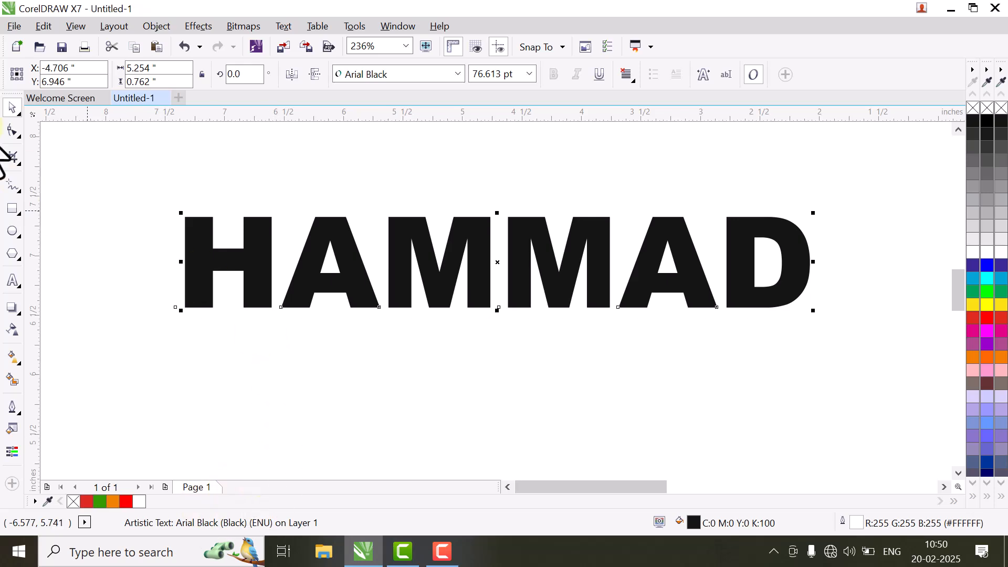
Step: Paste a copy of HAMMAD and give it a 6 pt black outline
left_click(44, 26)
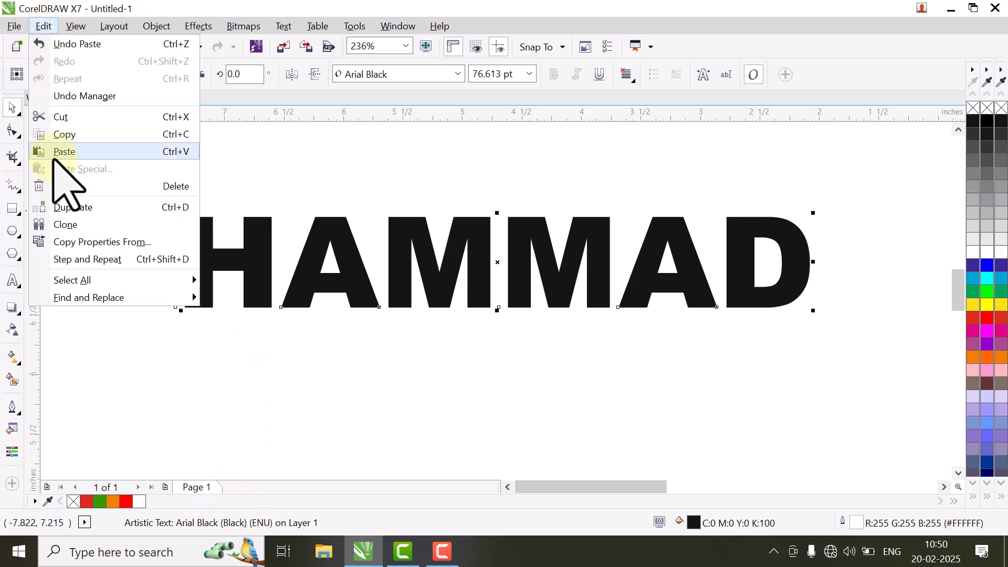
left_click(496, 434)
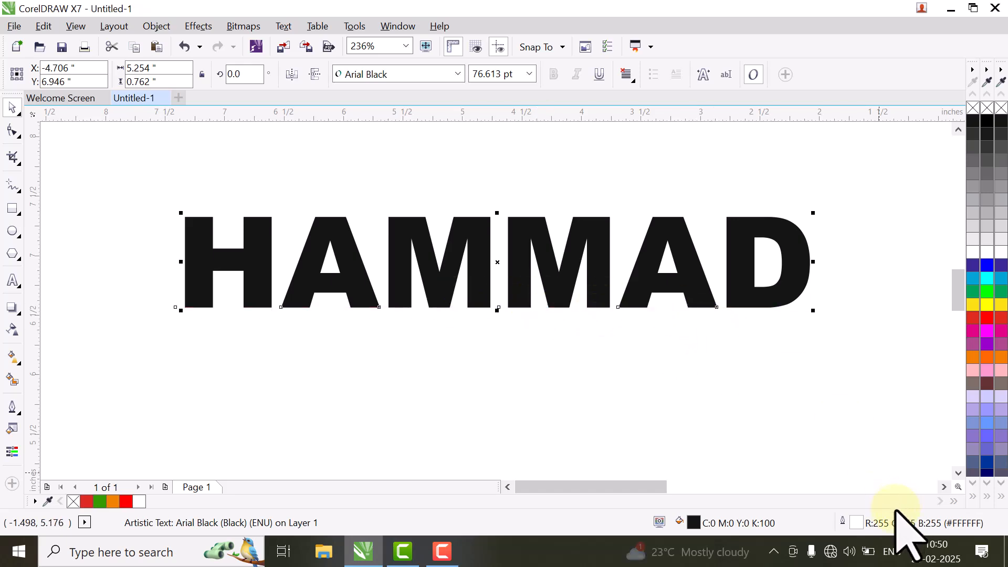
double_click(853, 524)
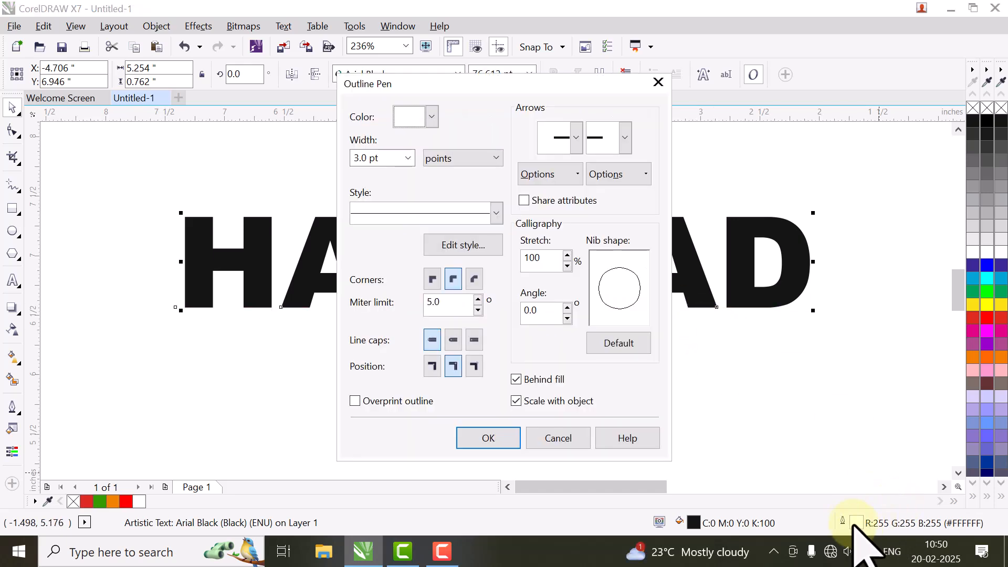
left_click(408, 158)
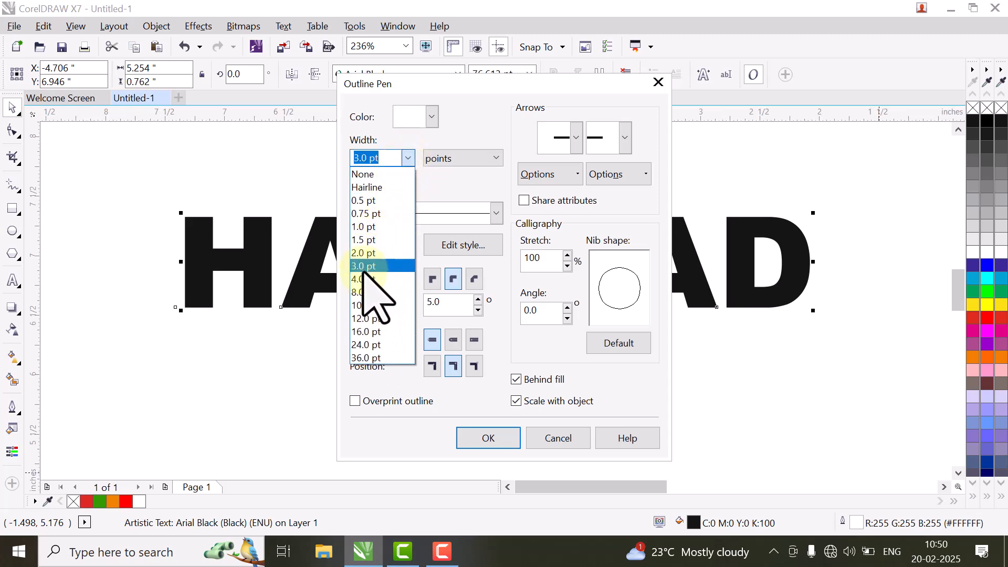
left_click(379, 158)
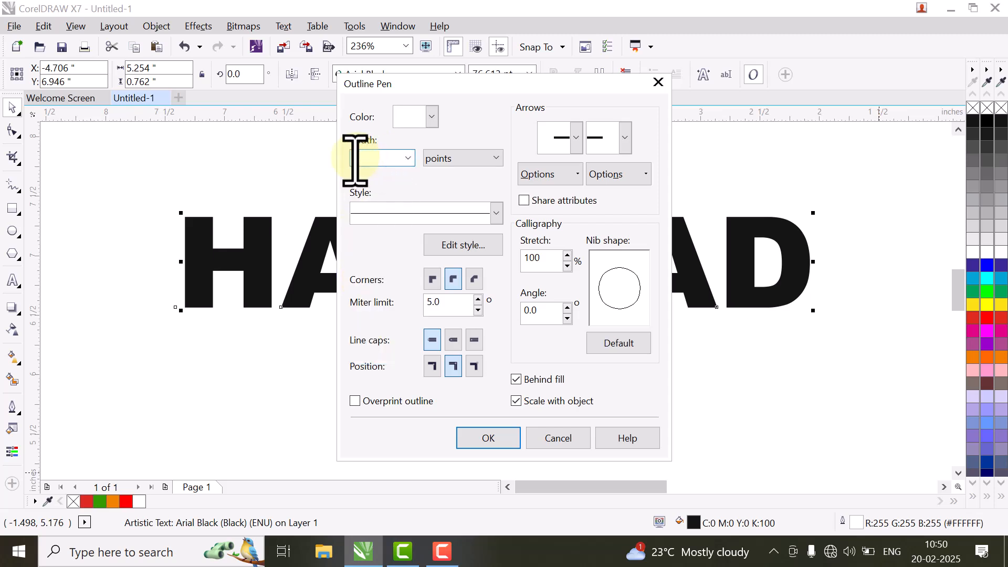
left_click(430, 118)
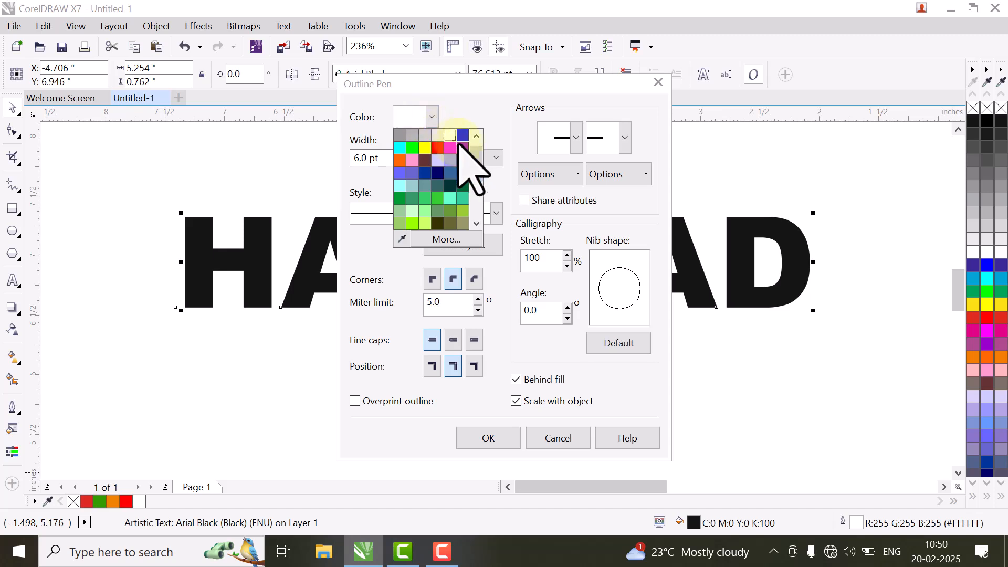
scroll(475, 168, "down", 4)
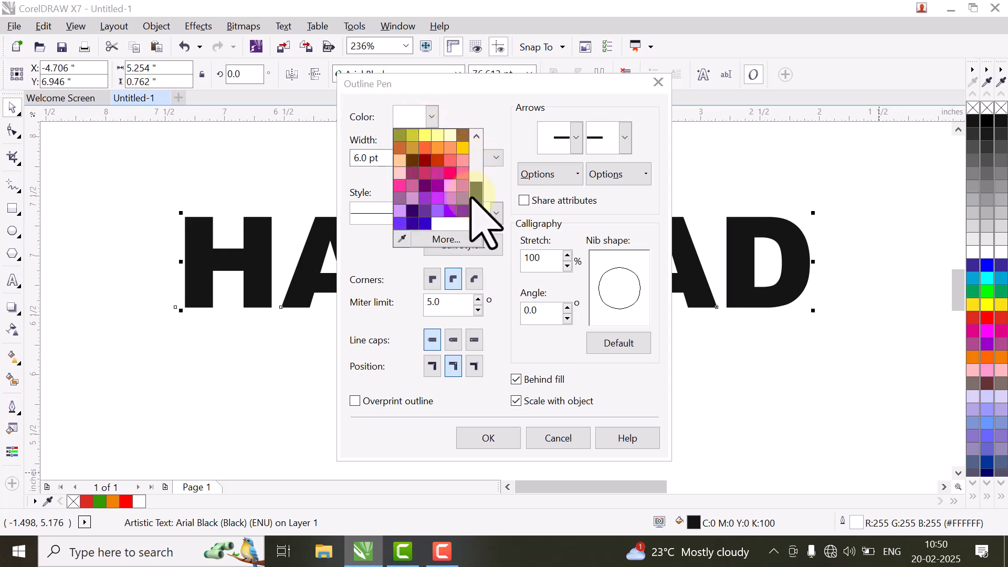
scroll(465, 147, "up", 5)
left_click(413, 137)
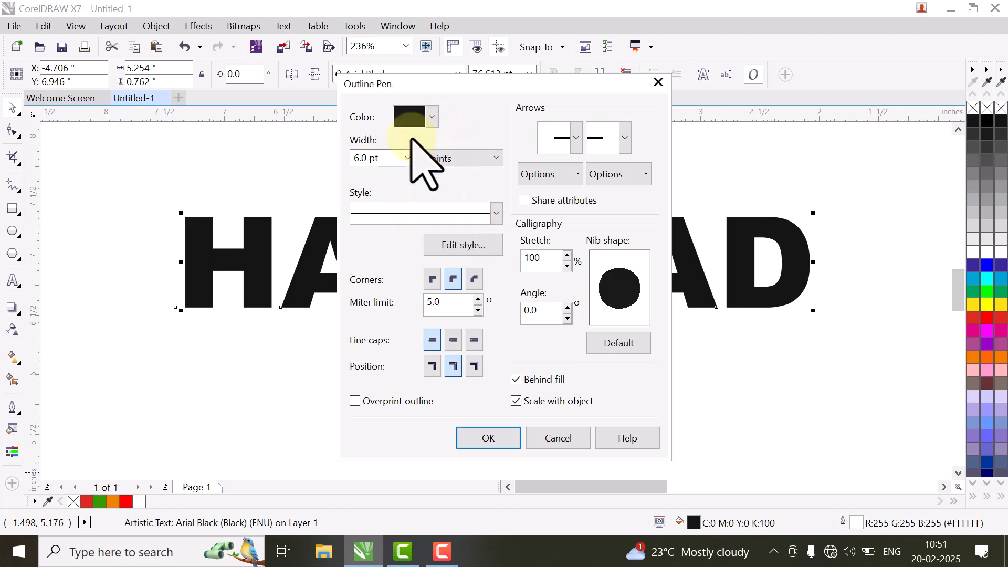
left_click(488, 439)
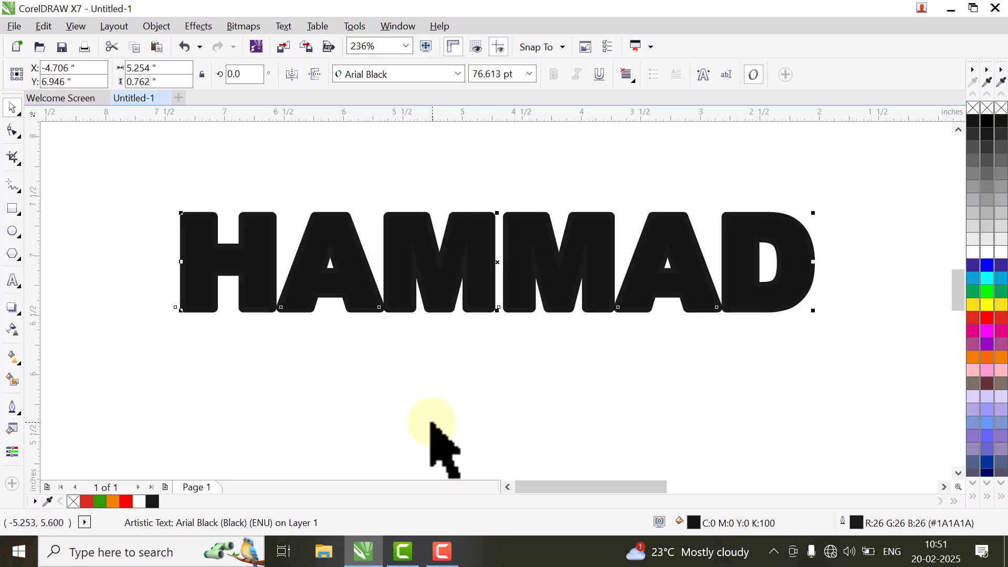
Step: Send the black-outlined copy to the back, select both copies, and zoom to them with Shift+F2
key("shift+Page_Down")
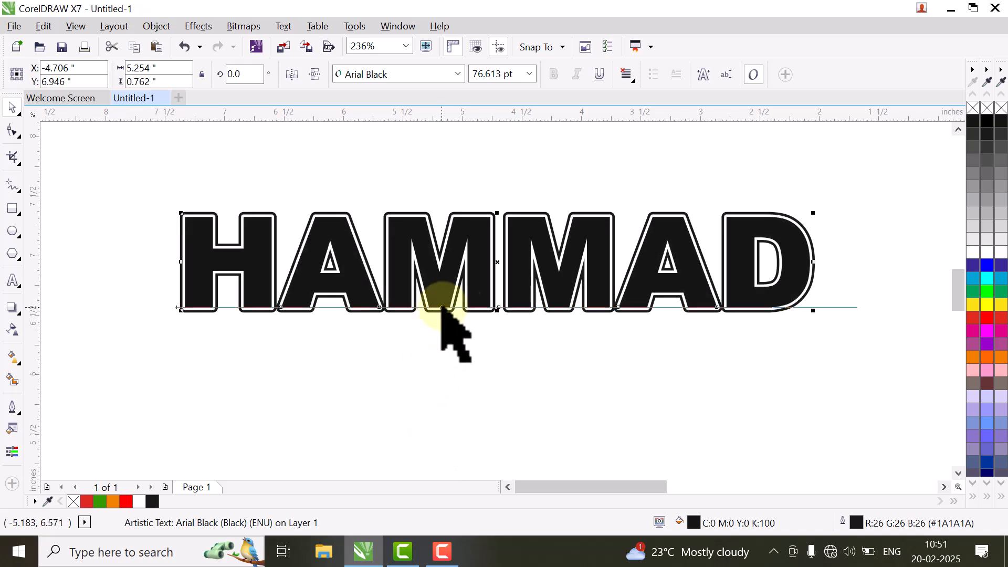
left_click(225, 187)
left_click_drag(141, 173, 834, 377)
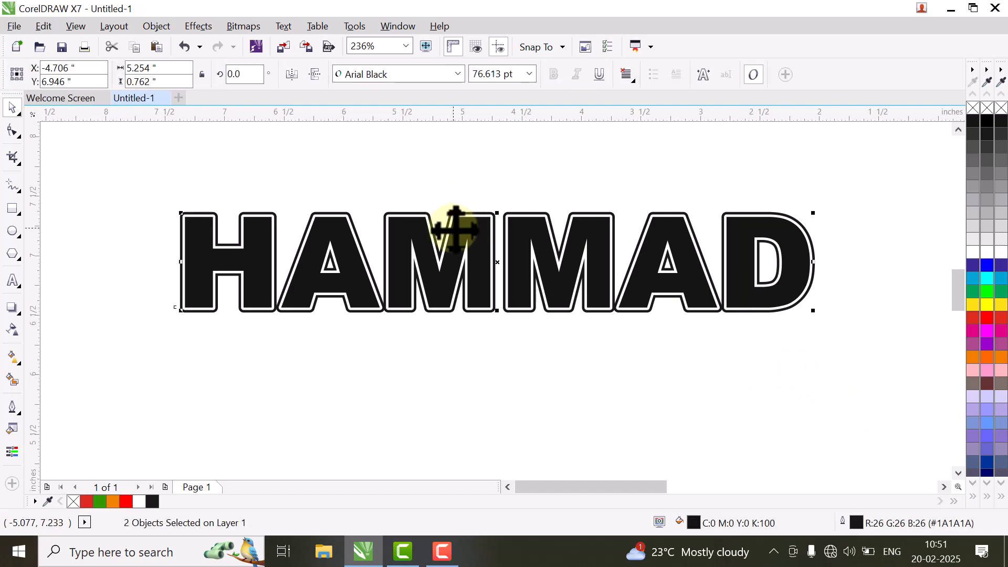
key("shift+F2")
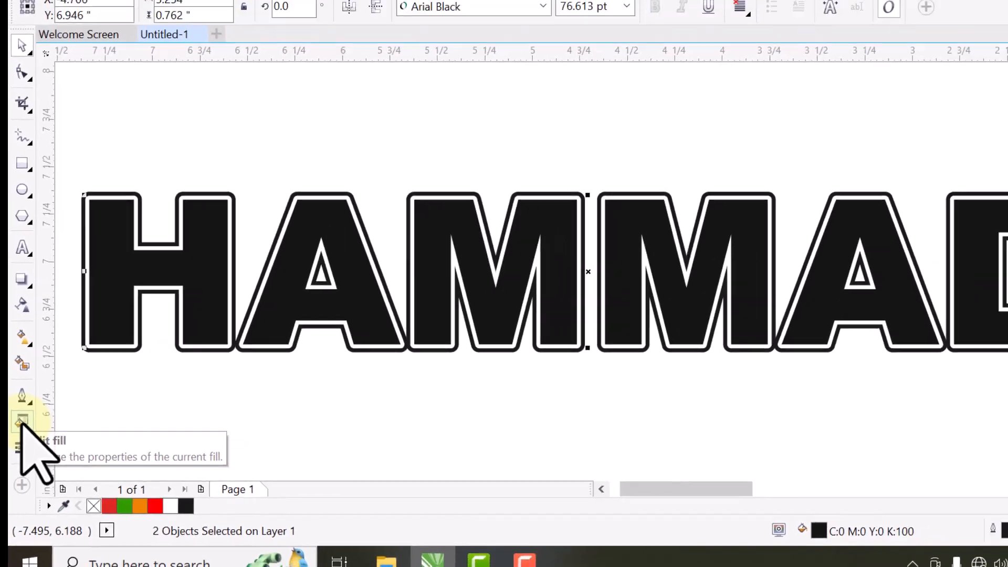
Step: Fill both HAMMAD copies with dark orange #DA4D22 using Edit Fill
left_click(29, 413)
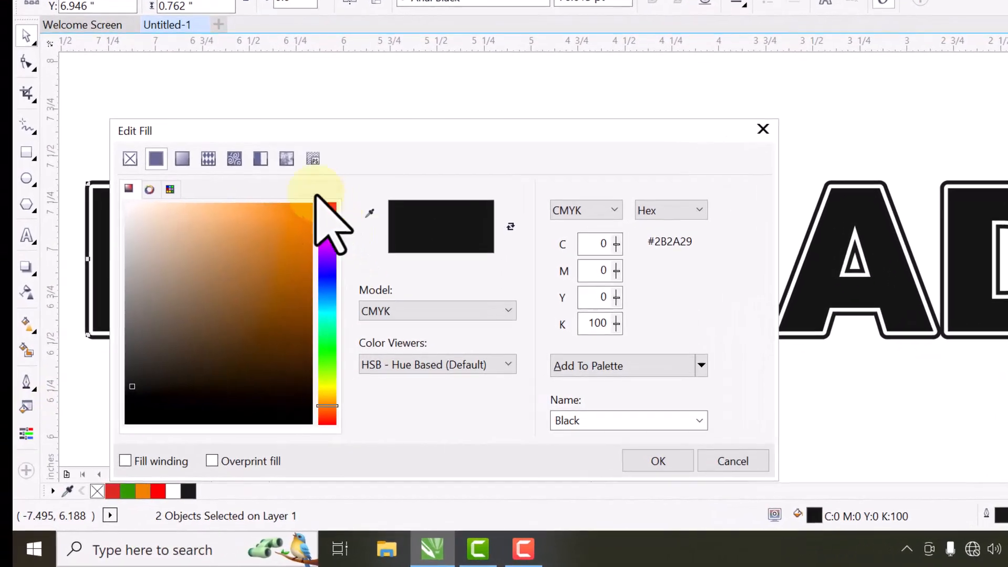
left_click(294, 221)
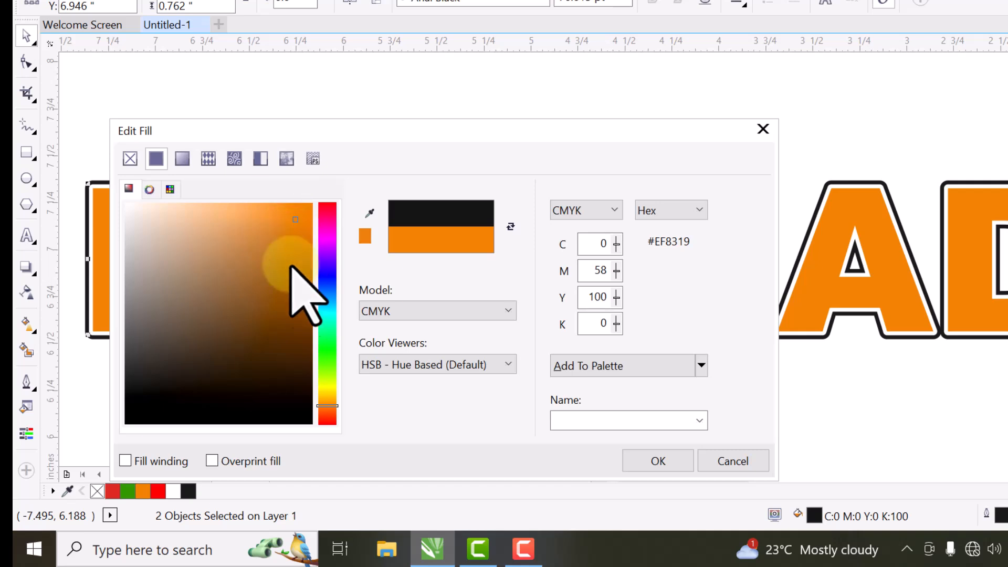
left_click(327, 414)
left_click(308, 244)
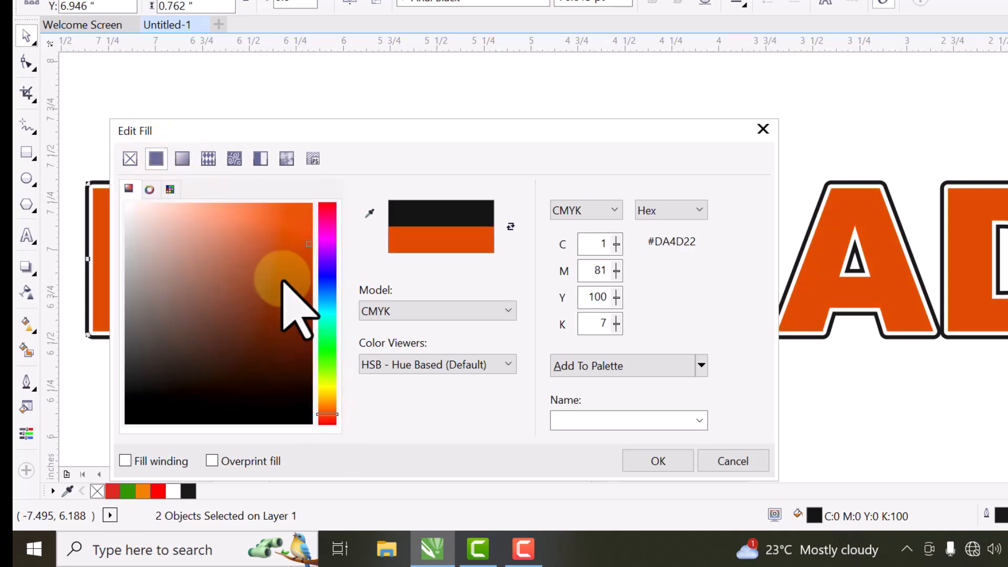
left_click(656, 462)
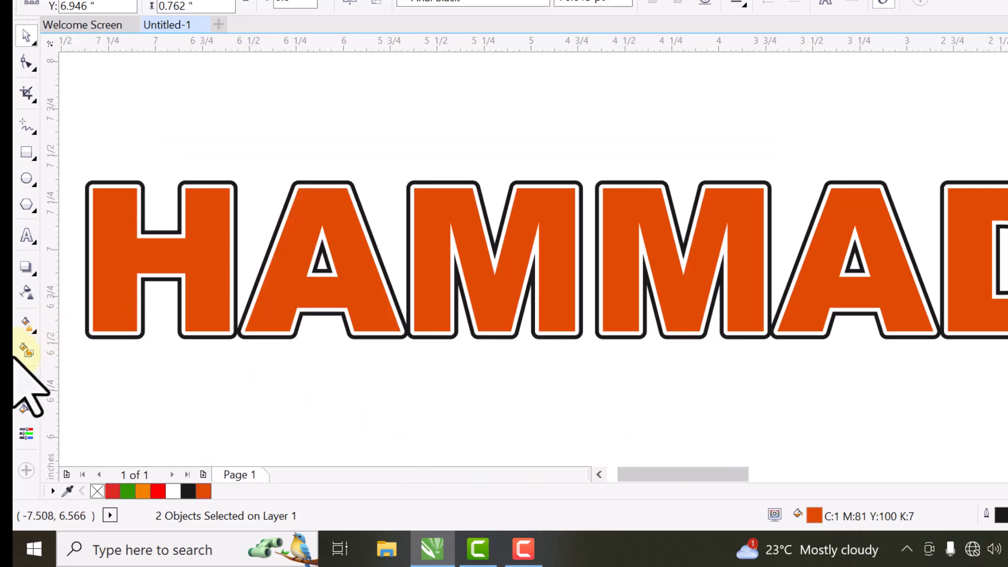
left_click(26, 412)
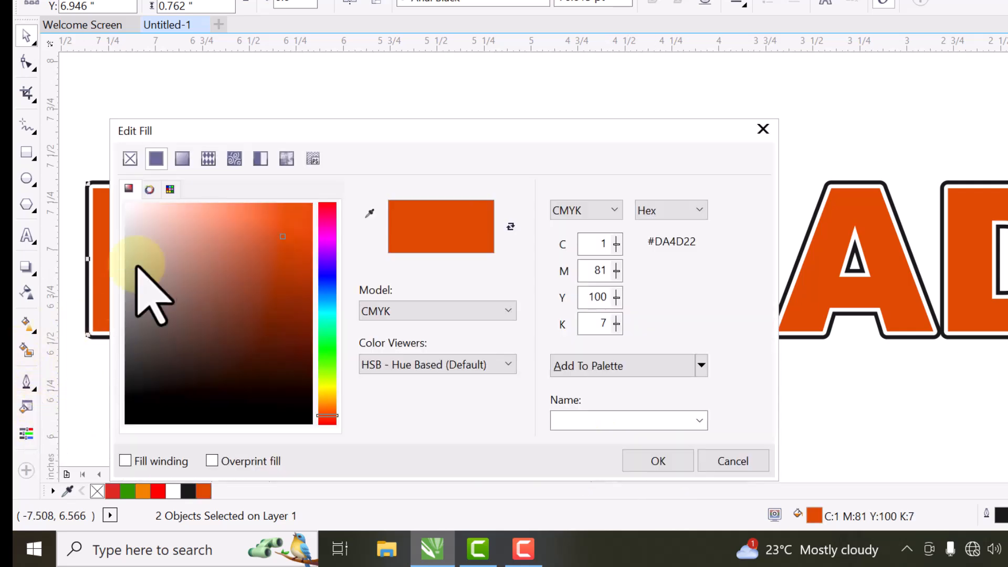
Step: Switch the fill to a fountain gradient with a bright red node and mirrored repeat
left_click(182, 159)
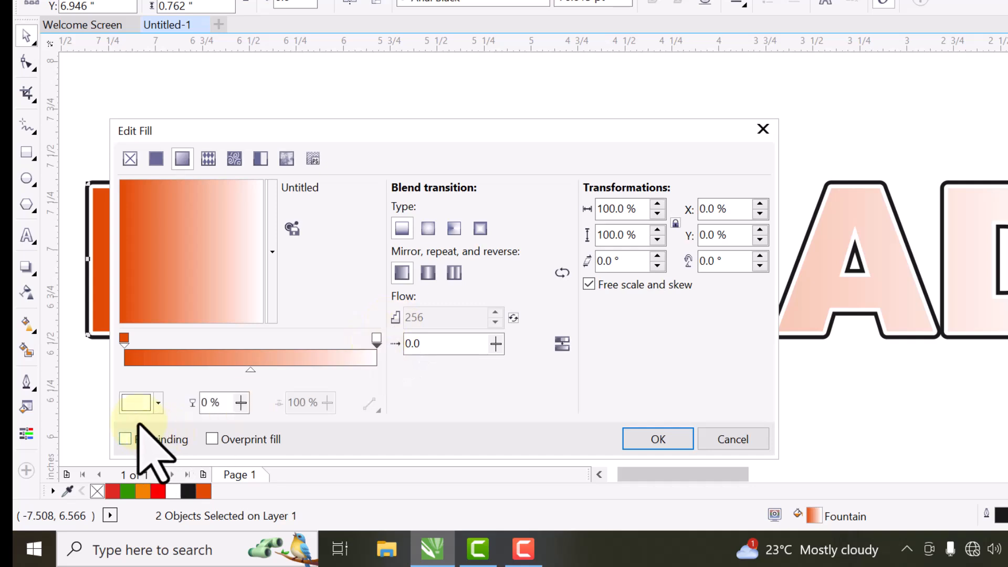
left_click(158, 403)
left_click(231, 284)
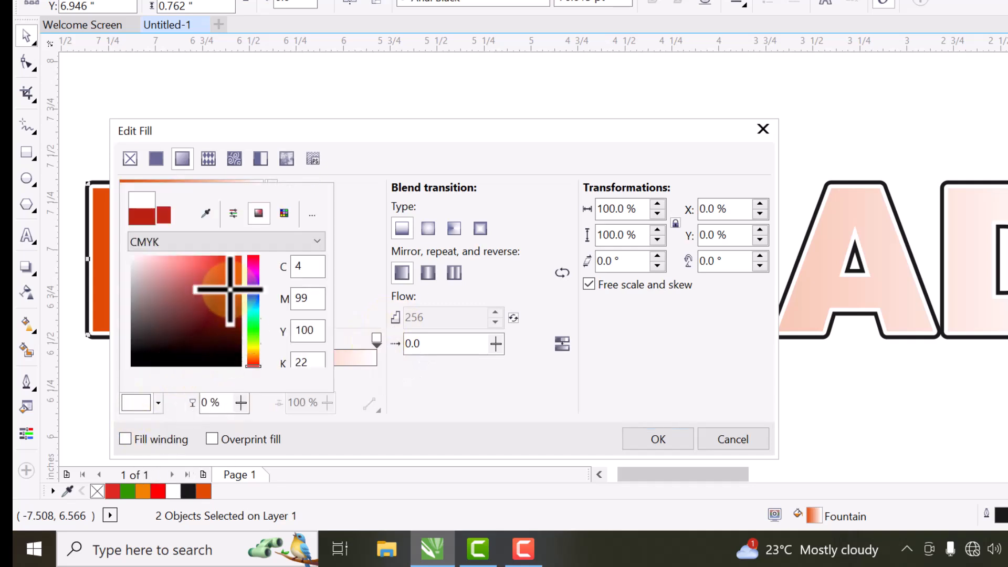
left_click(228, 264)
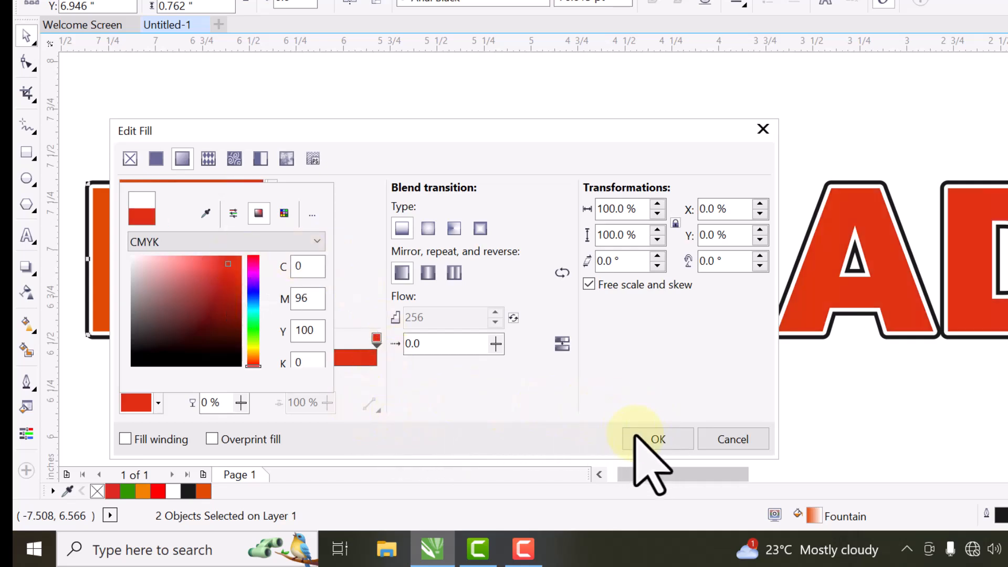
left_click(428, 274)
left_click(454, 272)
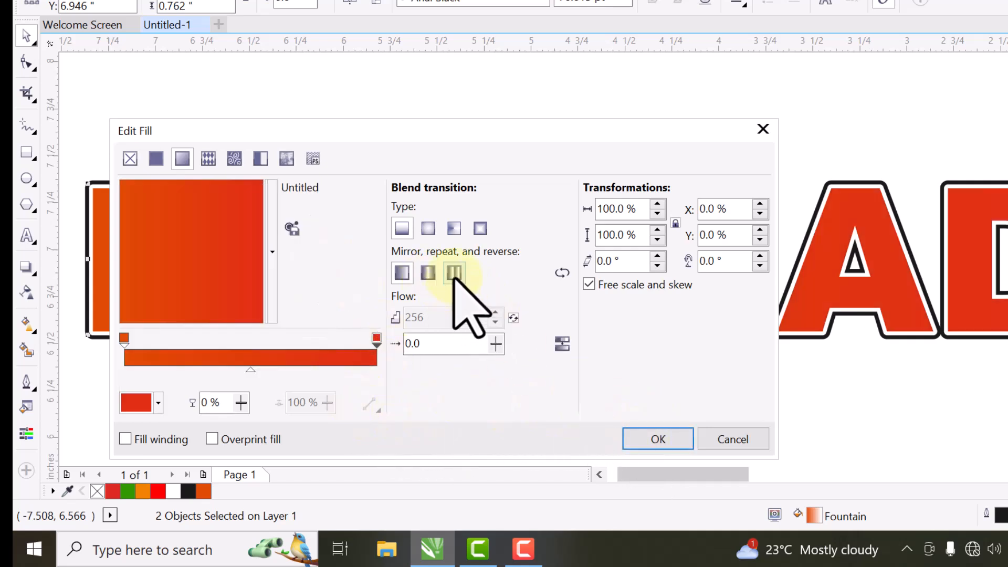
Step: Make the start node dark brownish red, choose the Conical type, and apply the gradient
left_click(124, 338)
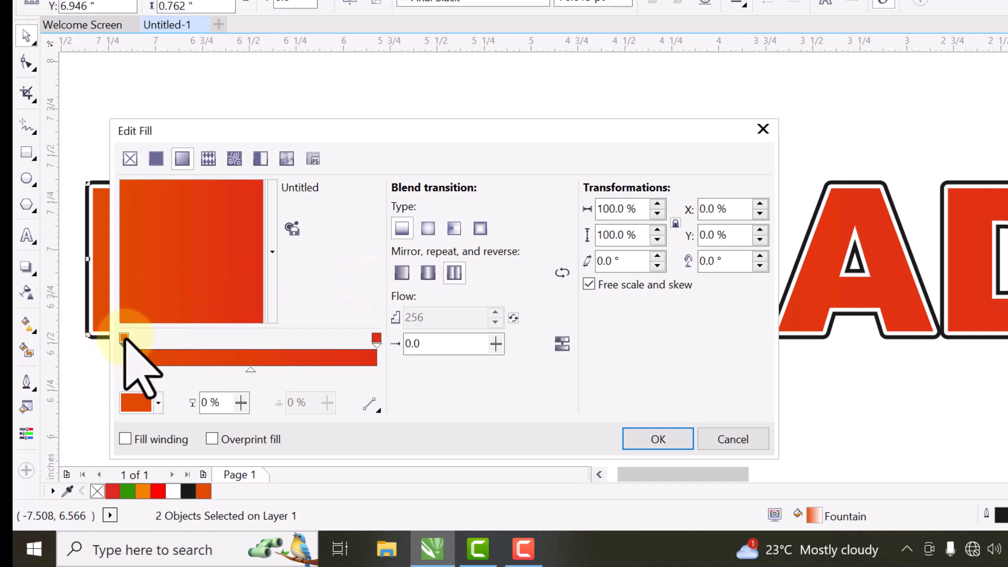
left_click(159, 402)
left_click(235, 303)
left_click(405, 402)
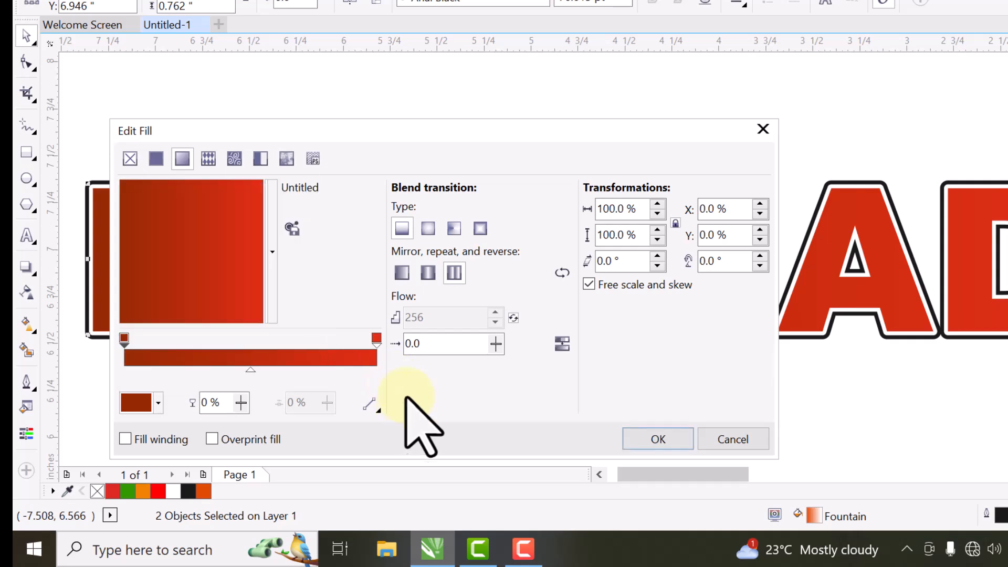
left_click(428, 229)
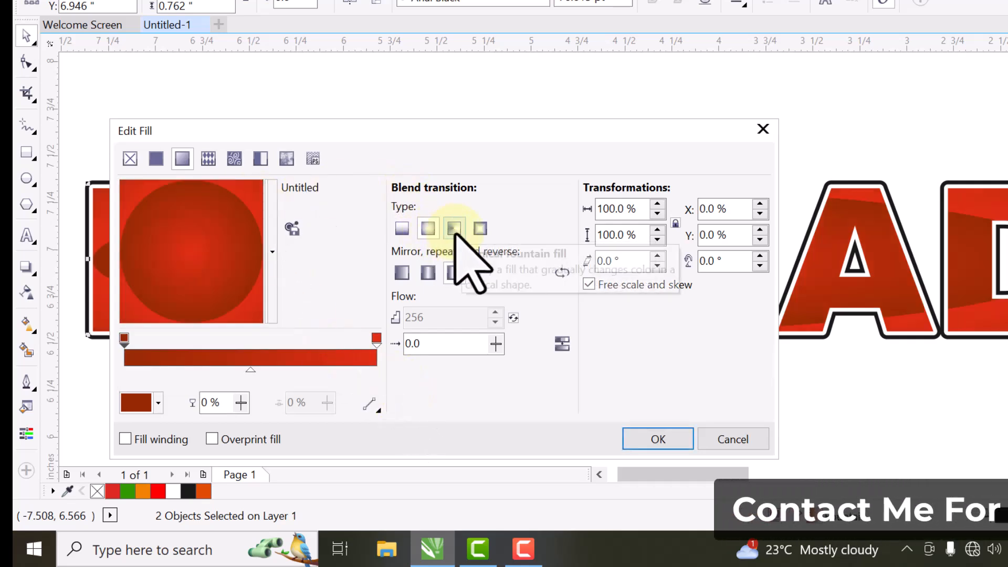
left_click(454, 229)
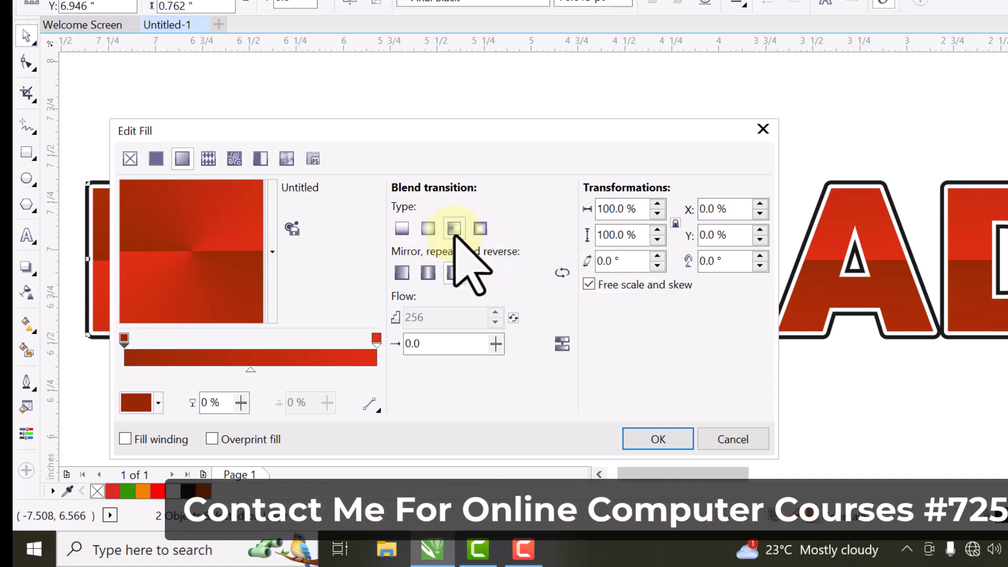
left_click(656, 440)
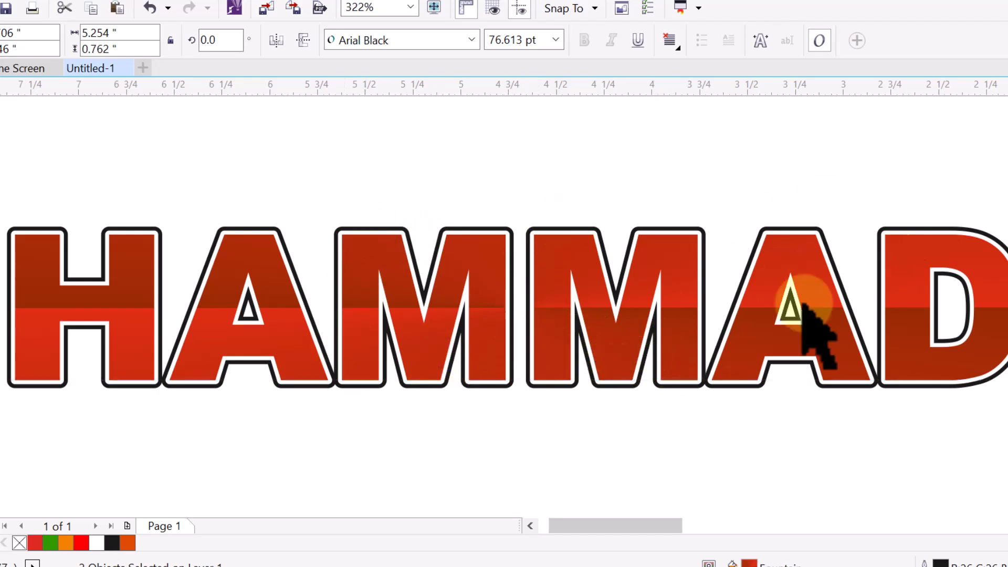
Step: Deselect the finished red HAMMAD lettering by clicking empty canvas
left_click(363, 493)
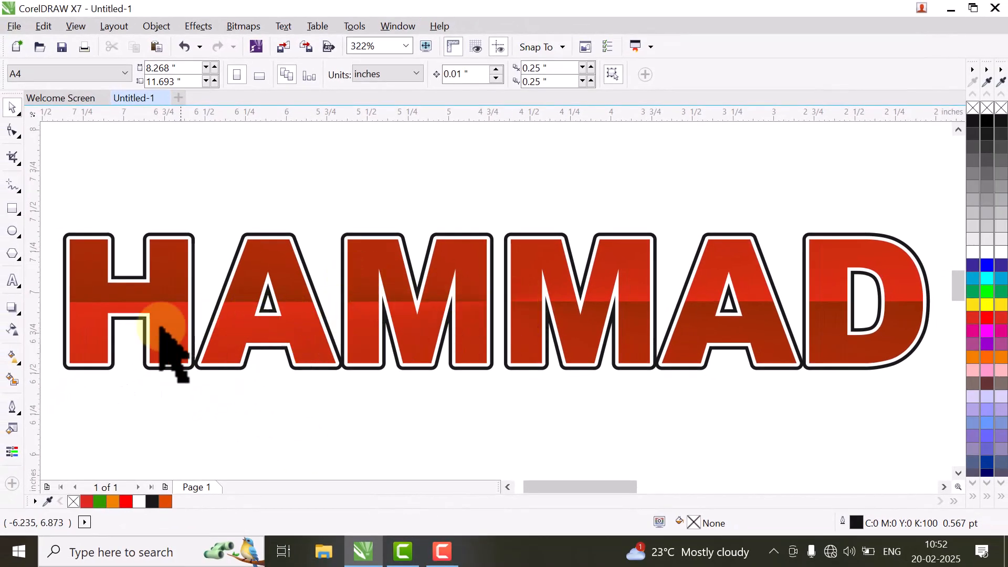
left_click(10, 429)
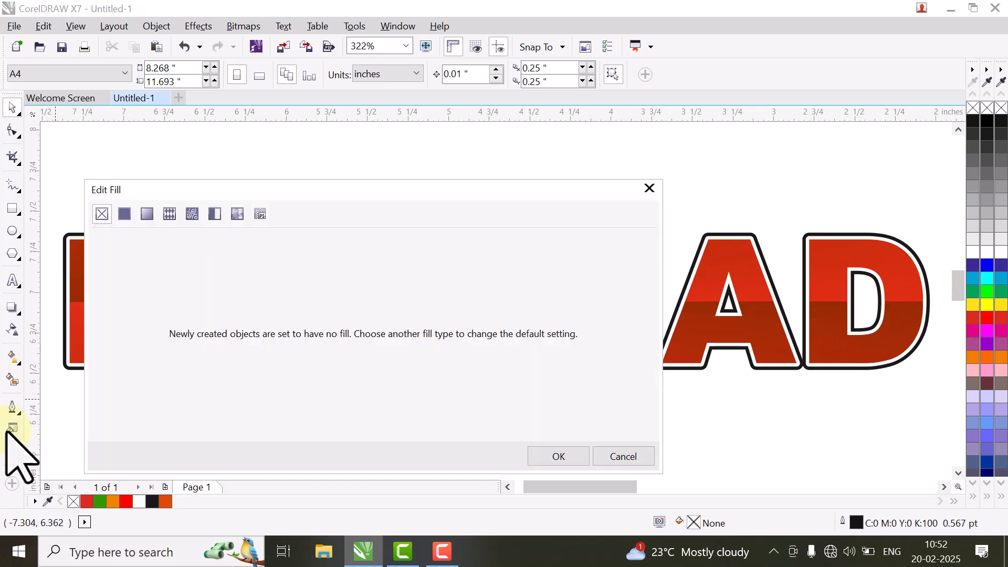
left_click(146, 214)
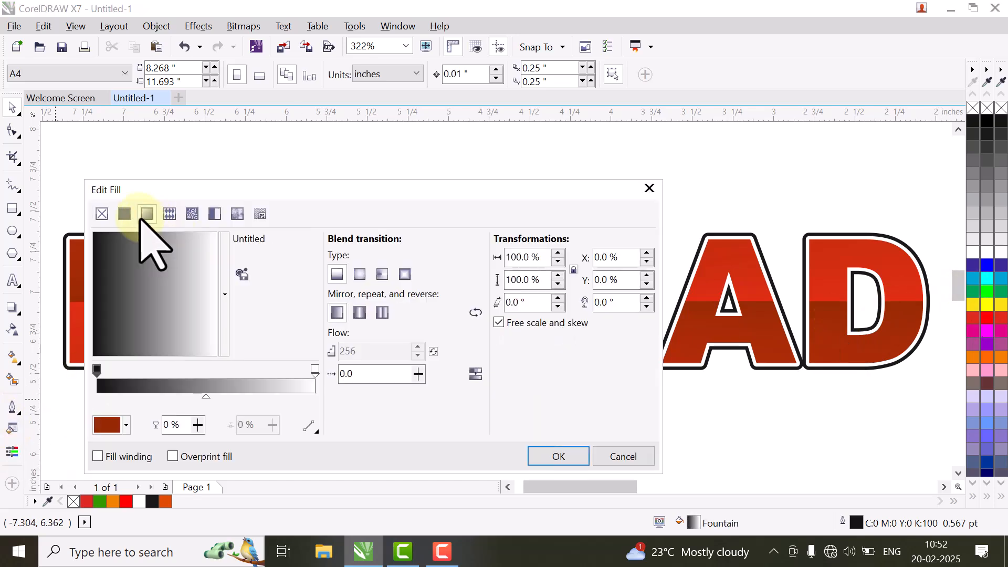
left_click(168, 214)
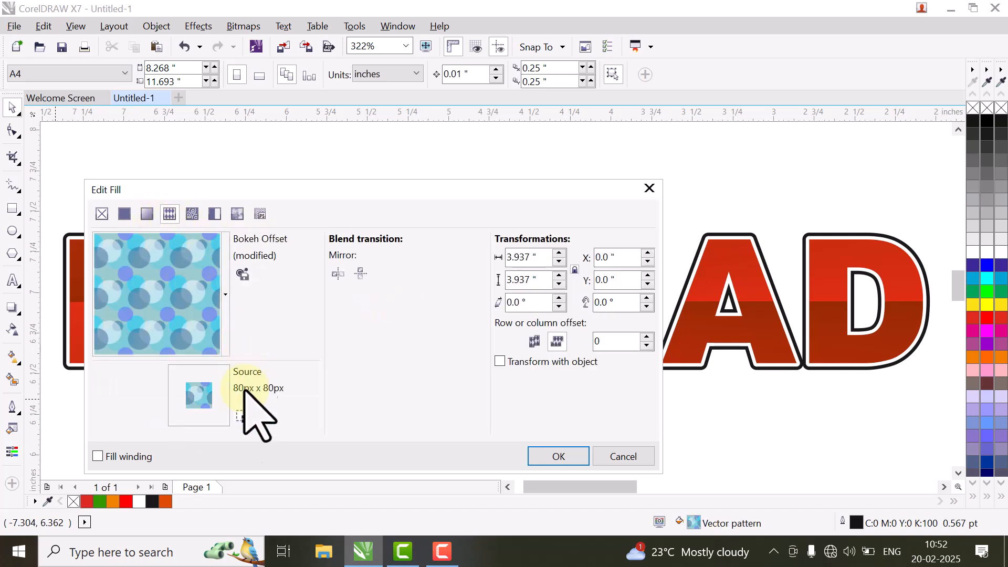
left_click(192, 214)
left_click(213, 217)
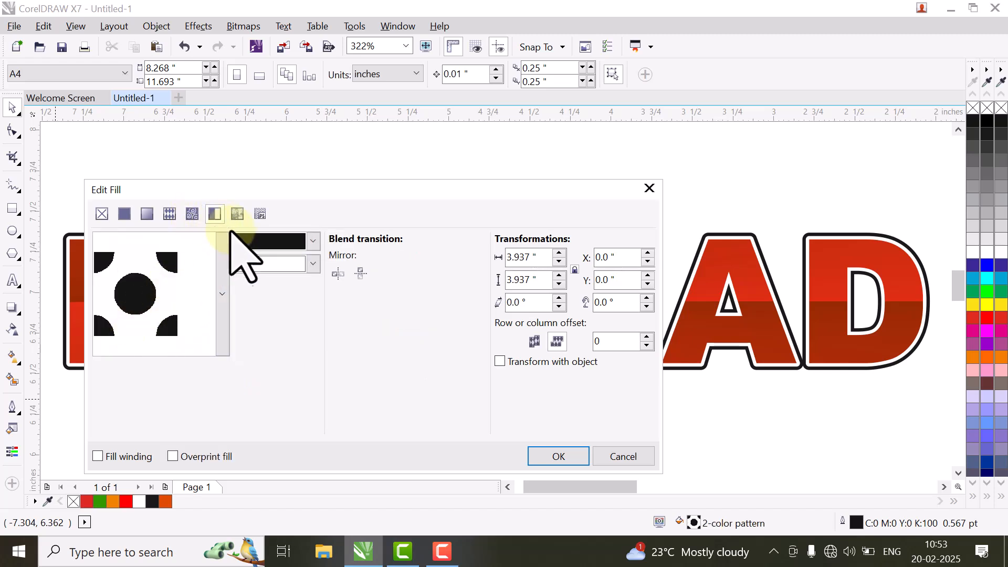
left_click(222, 294)
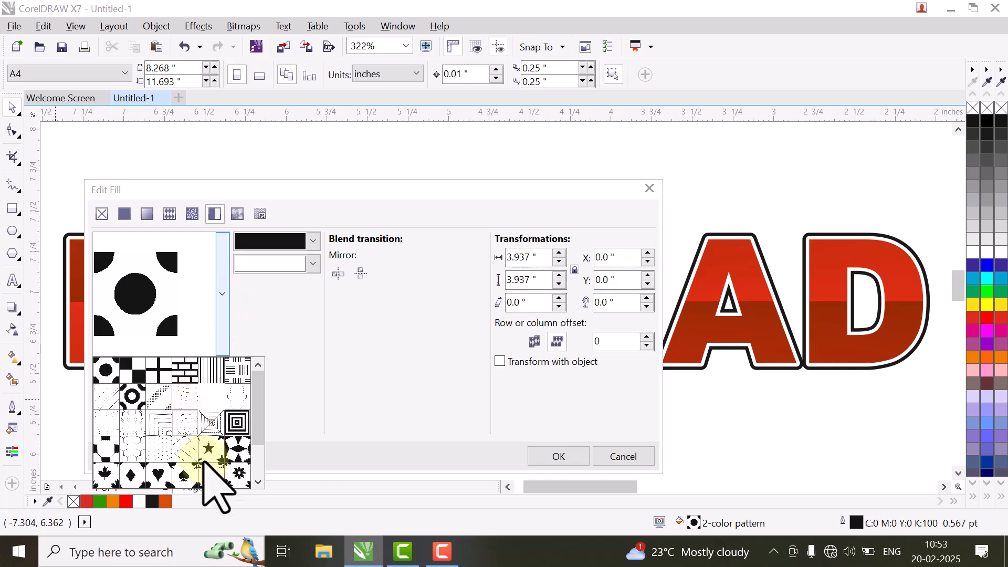
left_click(105, 474)
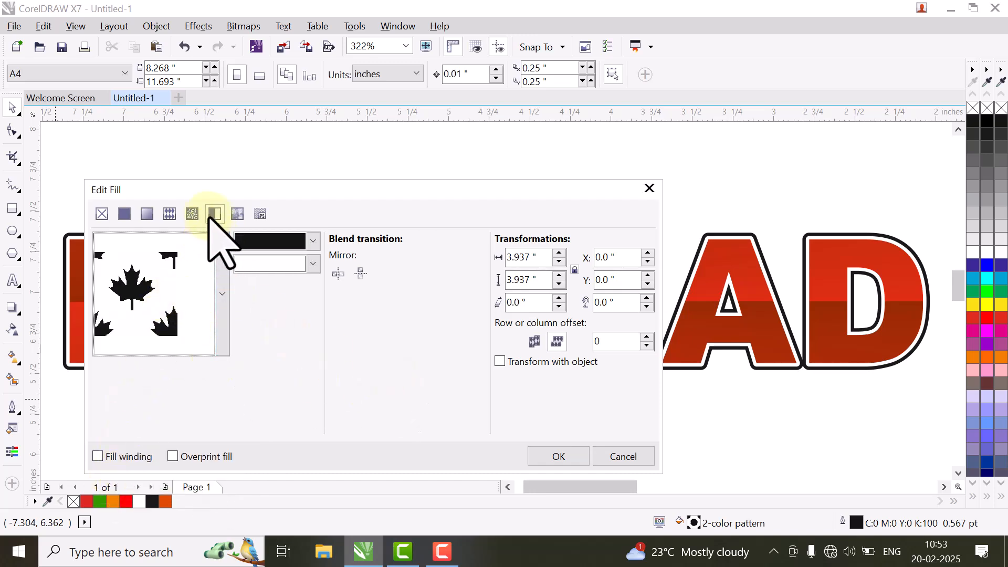
left_click(236, 215)
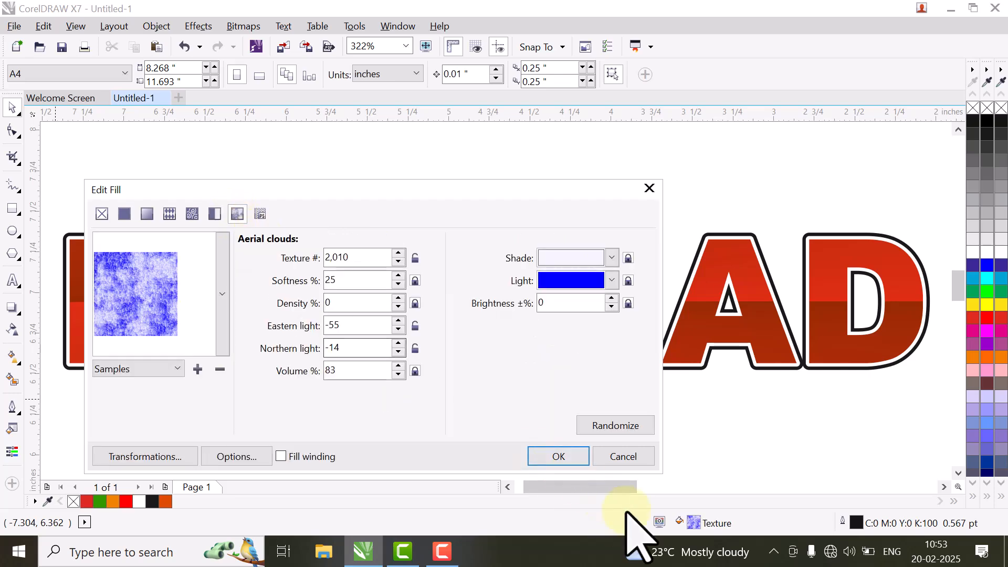
left_click(619, 462)
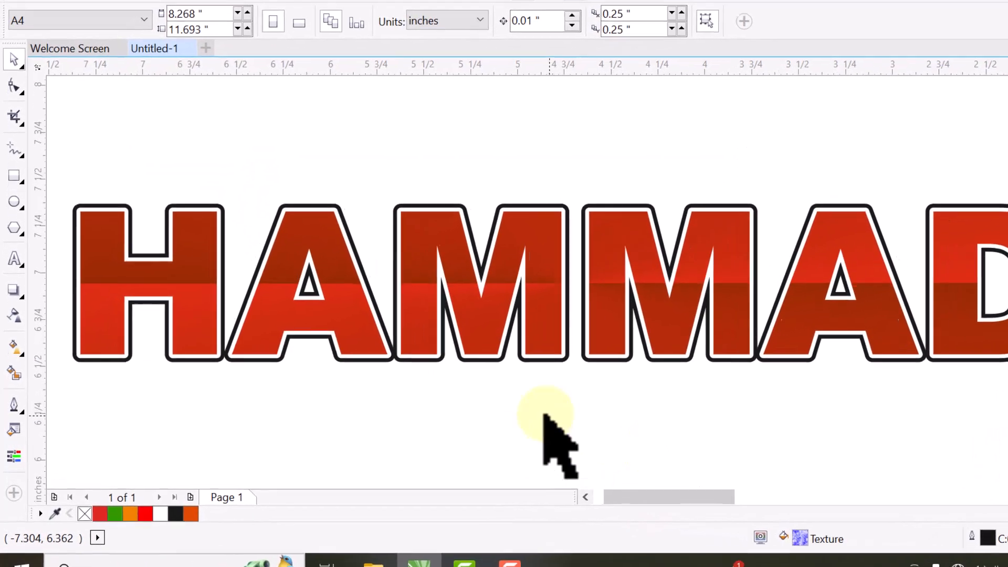
scroll(525, 263, "down", 5)
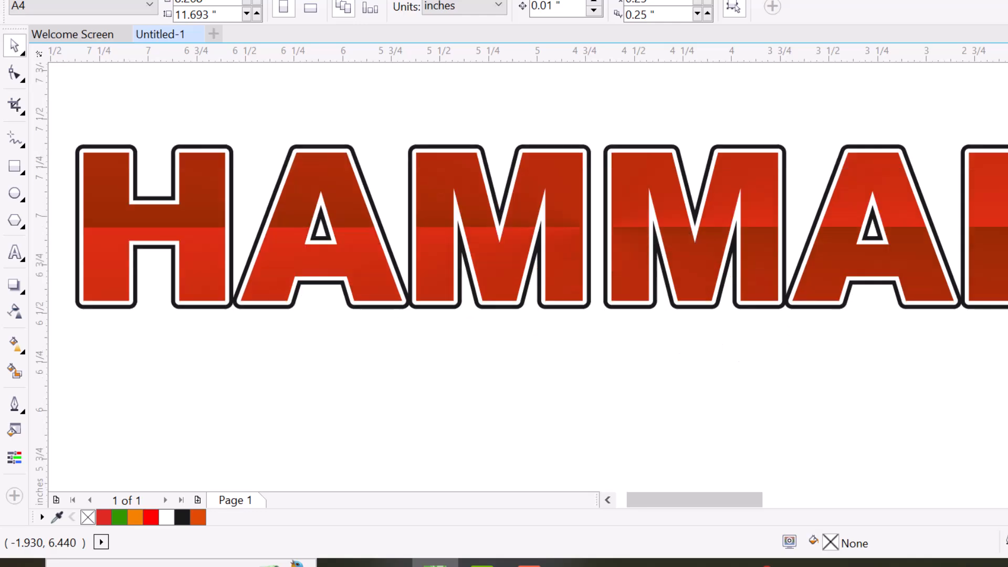
left_click(15, 457)
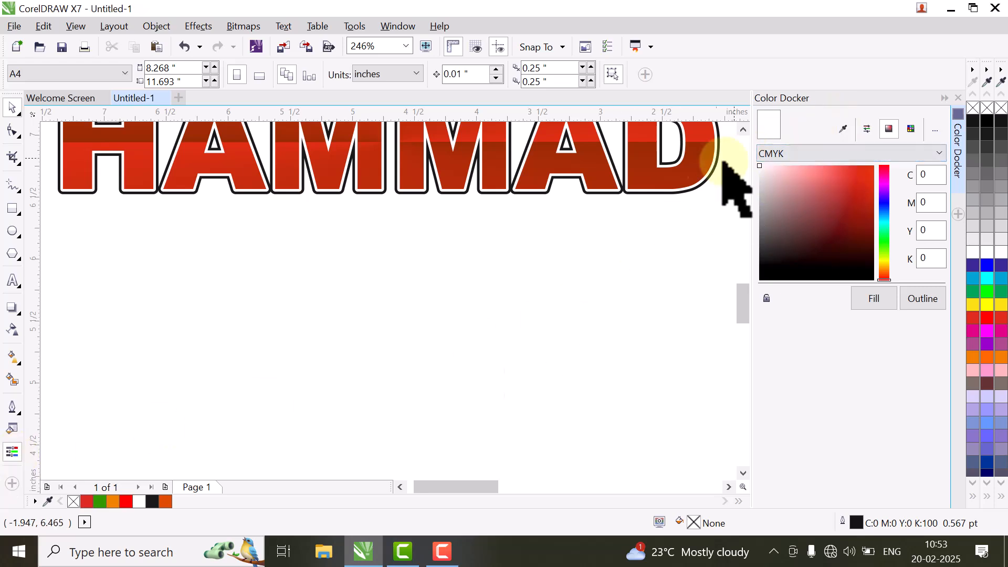
left_click(858, 183)
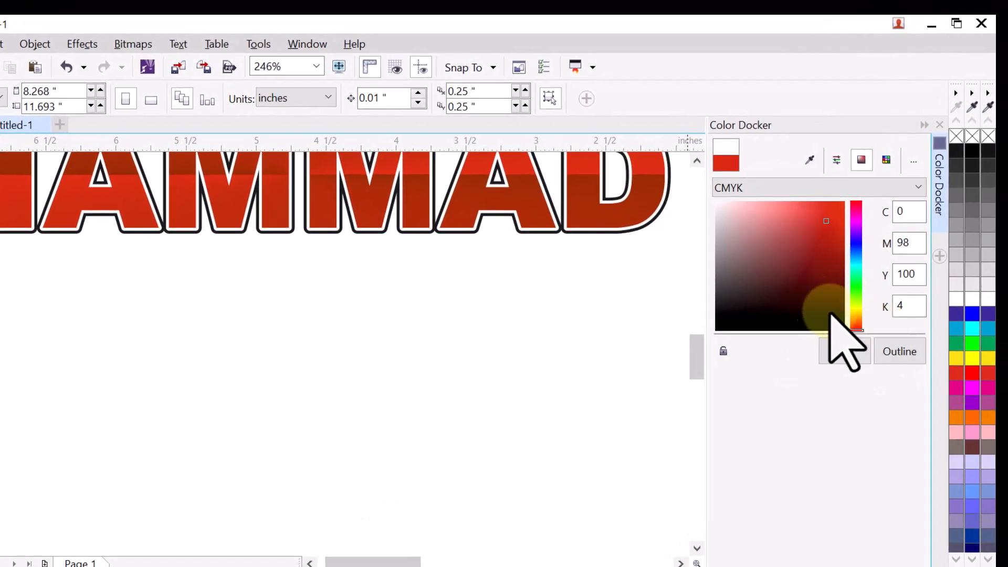
left_click(839, 325)
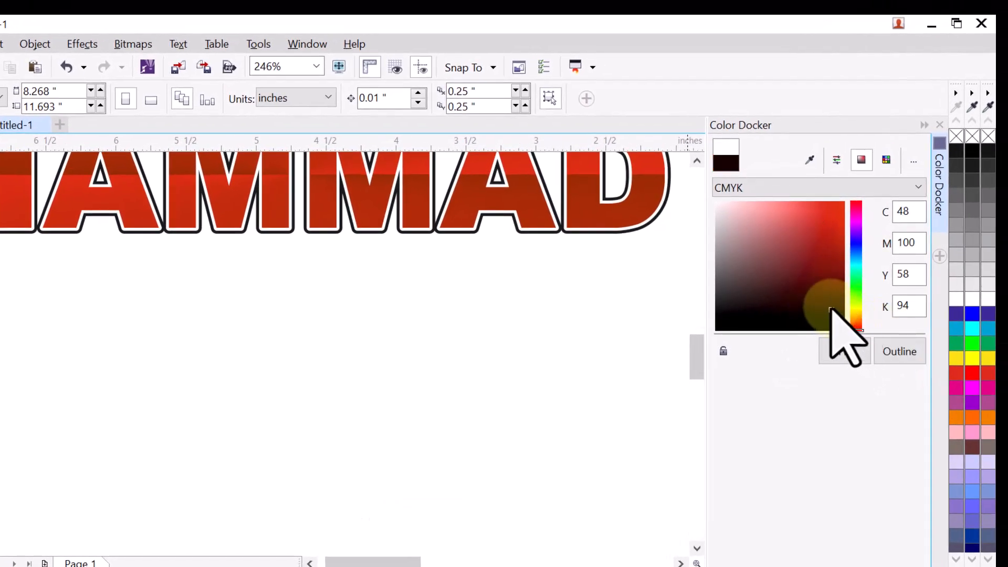
left_click(842, 298)
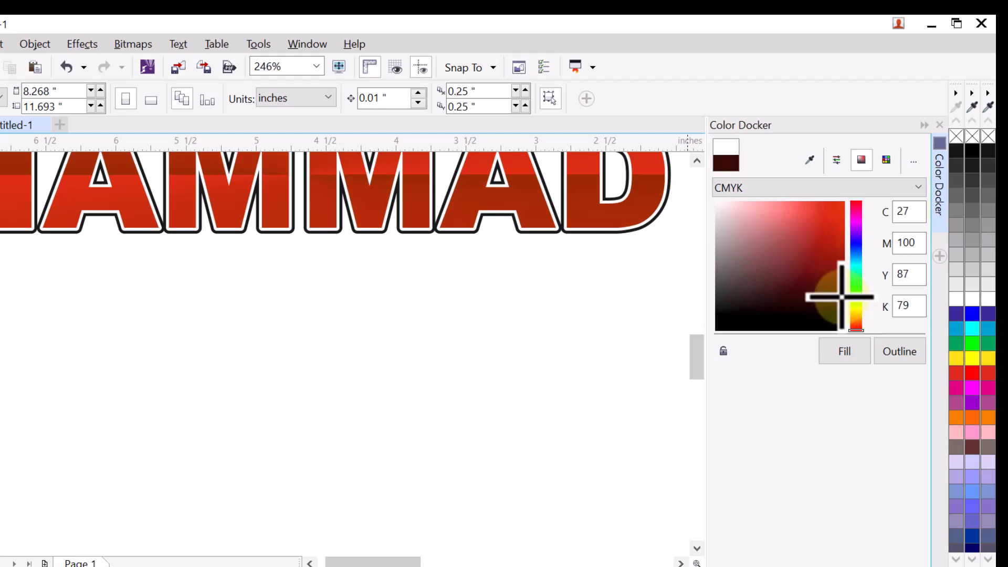
left_click(890, 351)
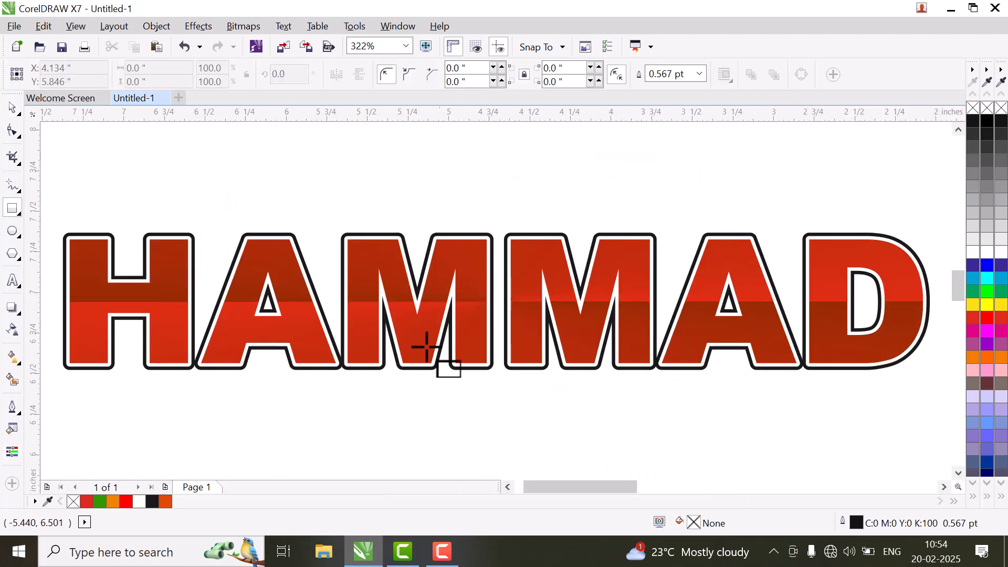
left_click(447, 559)
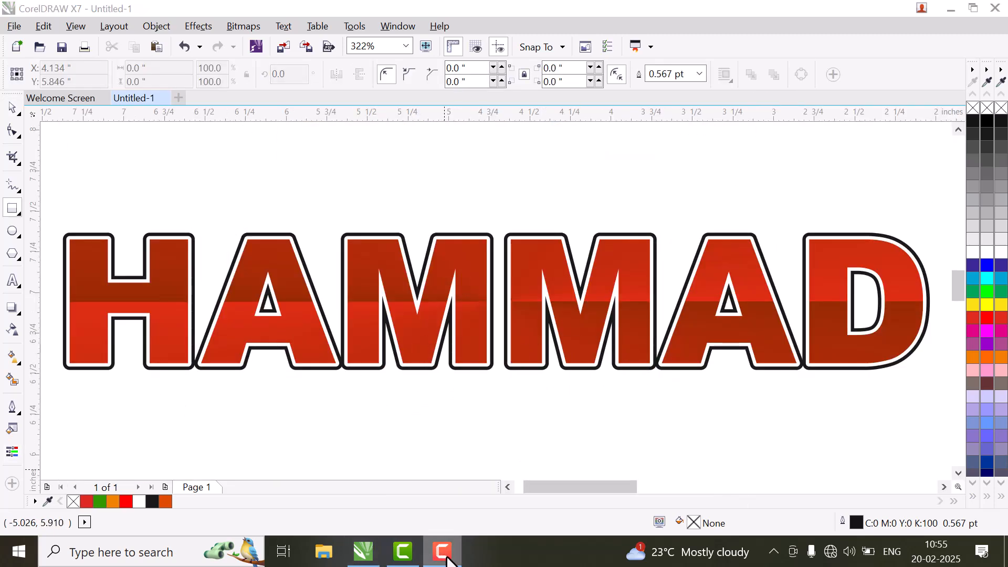